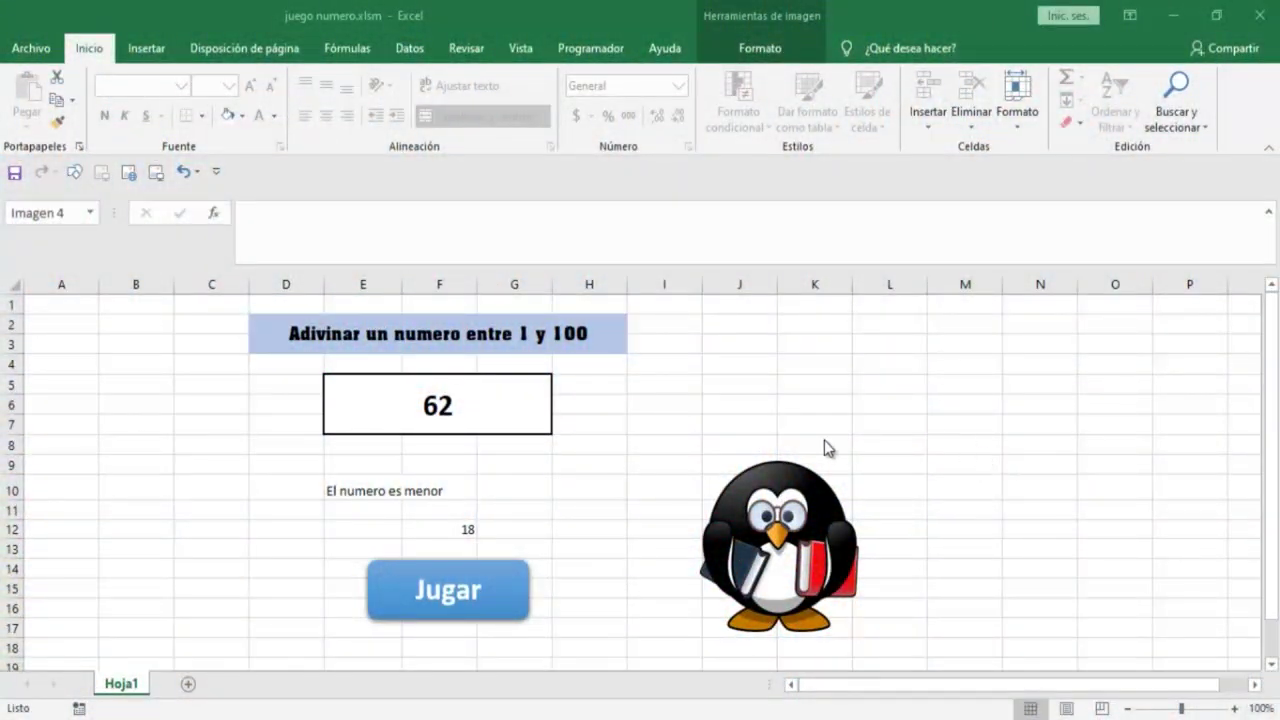
Draw a speech-bubble callout from the Llamadas shapes over I2 to M8, above the penguin.
left_click(813, 500)
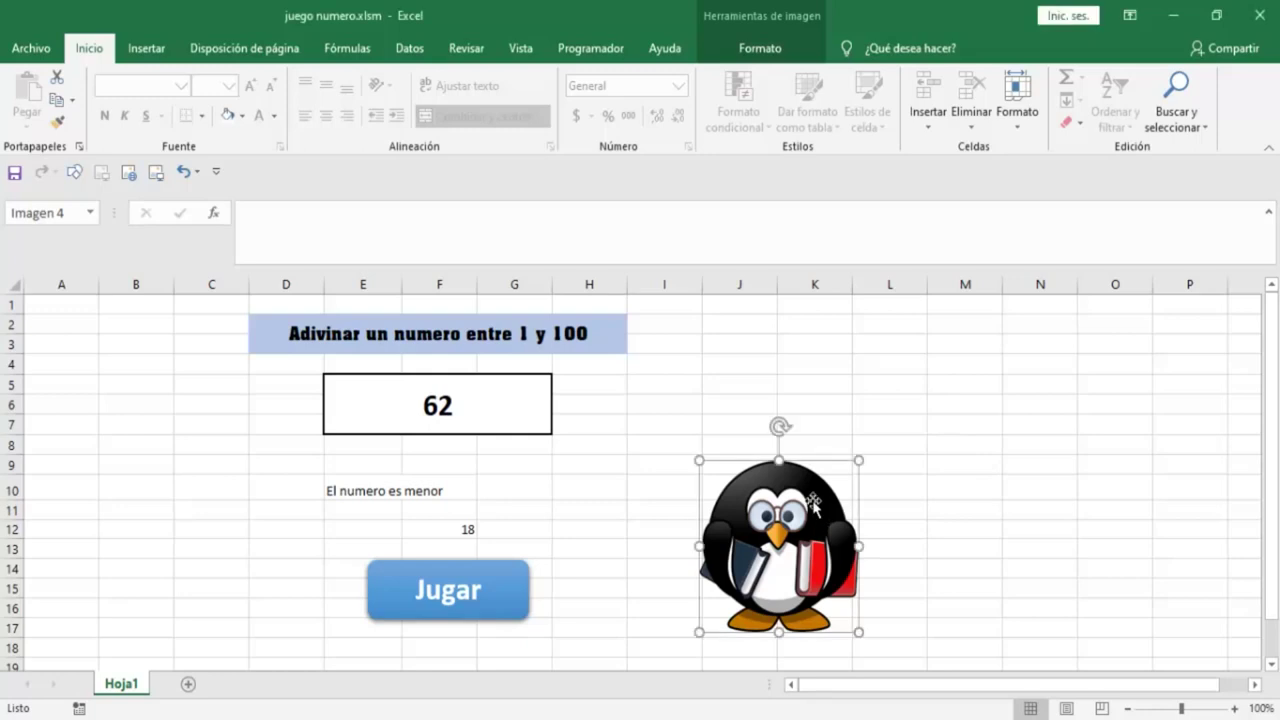
left_click(930, 425)
left_click(766, 525)
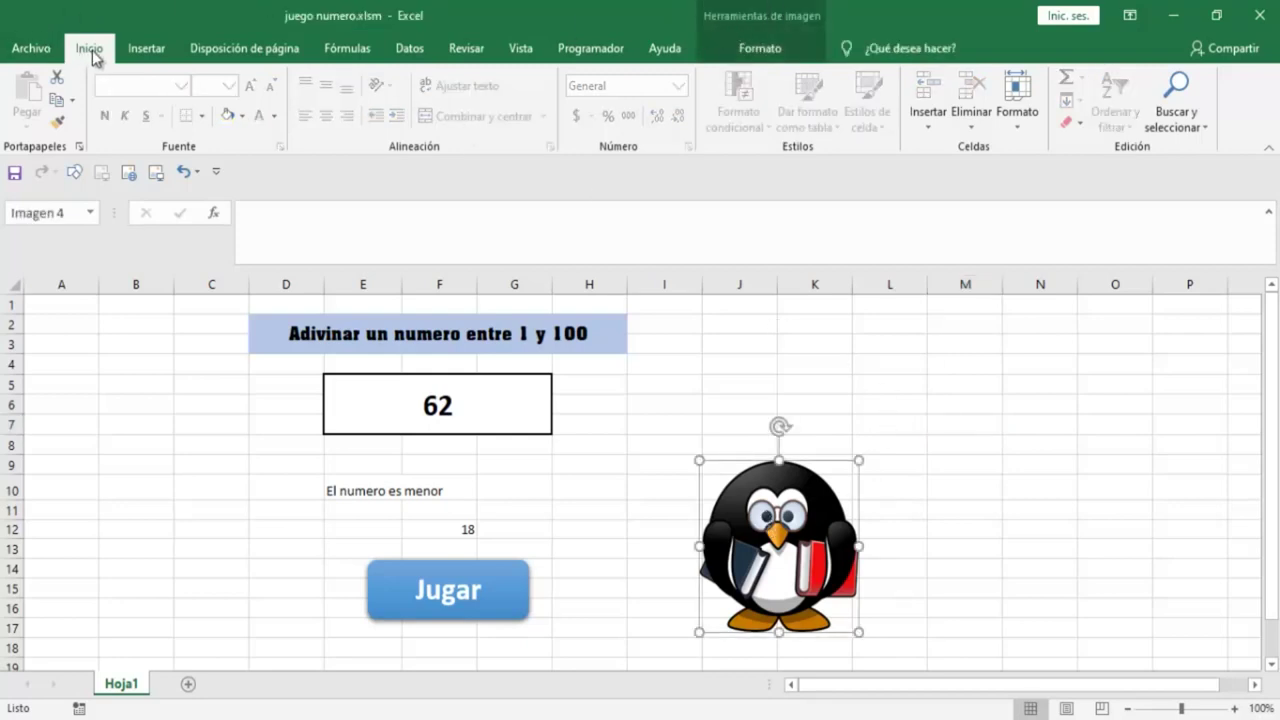
left_click(146, 48)
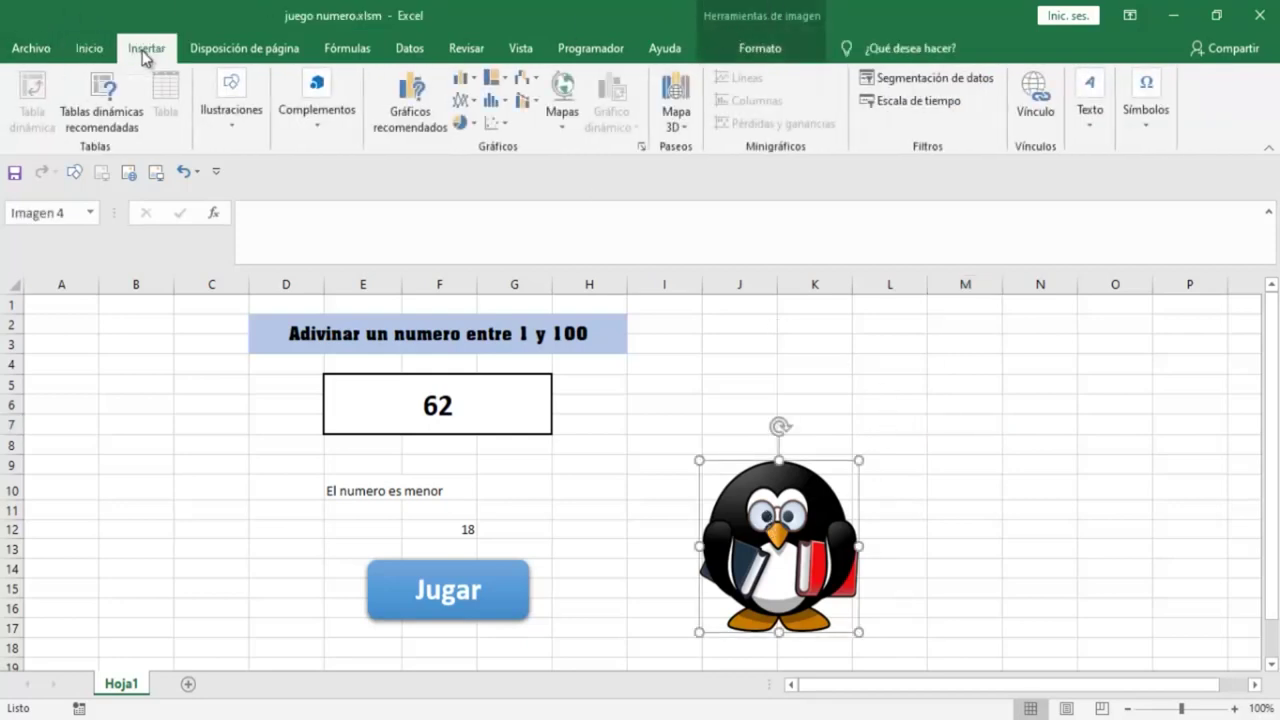
left_click(234, 127)
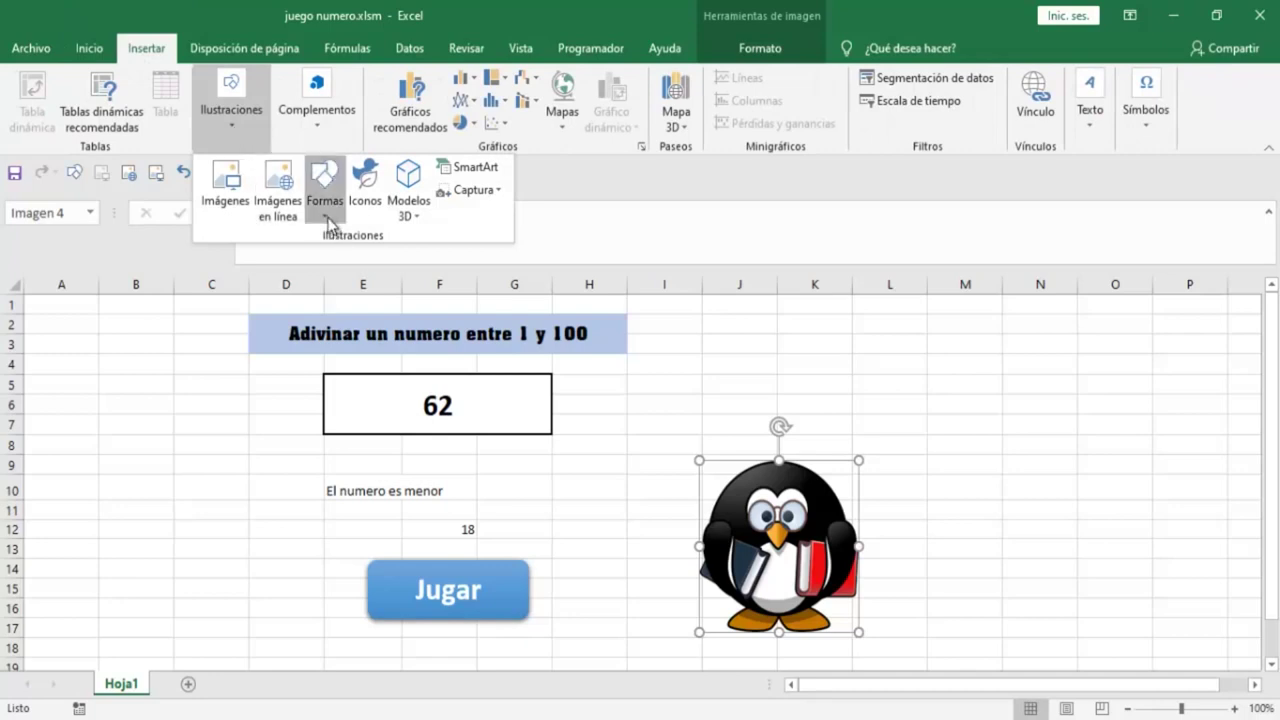
left_click(324, 185)
scroll(476, 334, "down", 3)
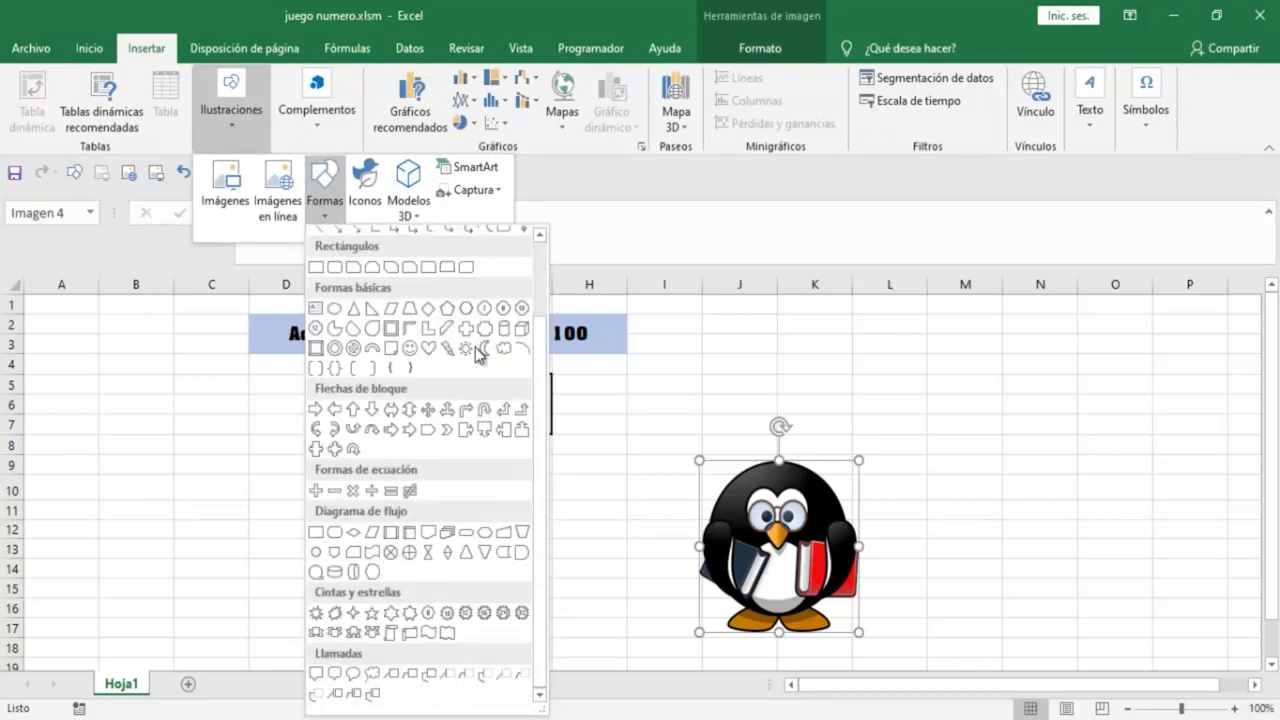
left_click(338, 695)
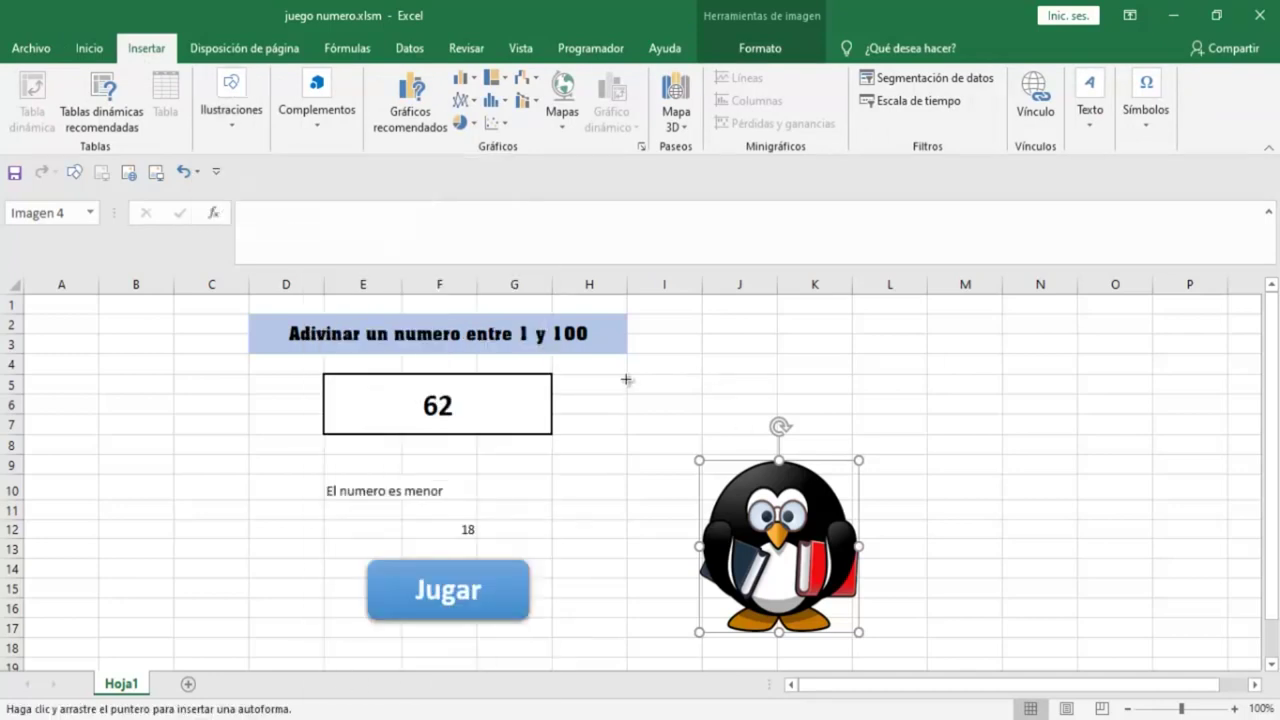
left_click_drag(660, 326, 950, 436)
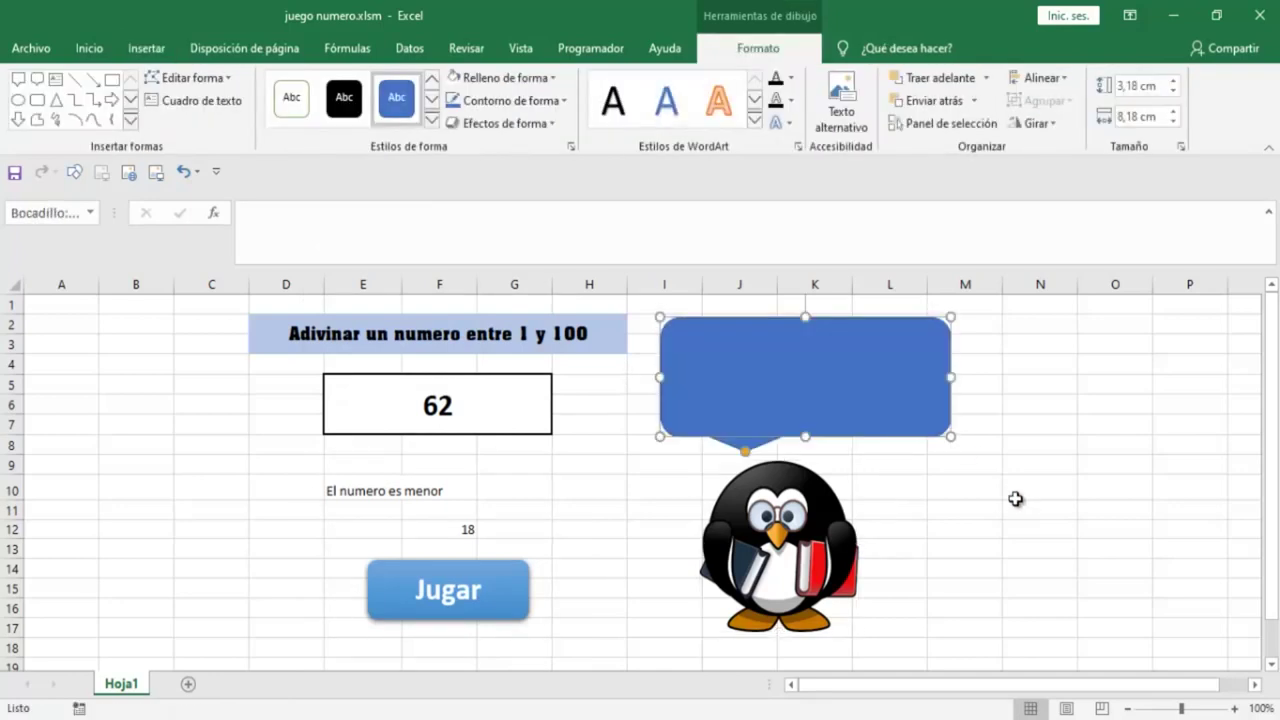
Nudge the callout slightly right and give it a white shape fill.
left_click_drag(889, 414, 897, 415)
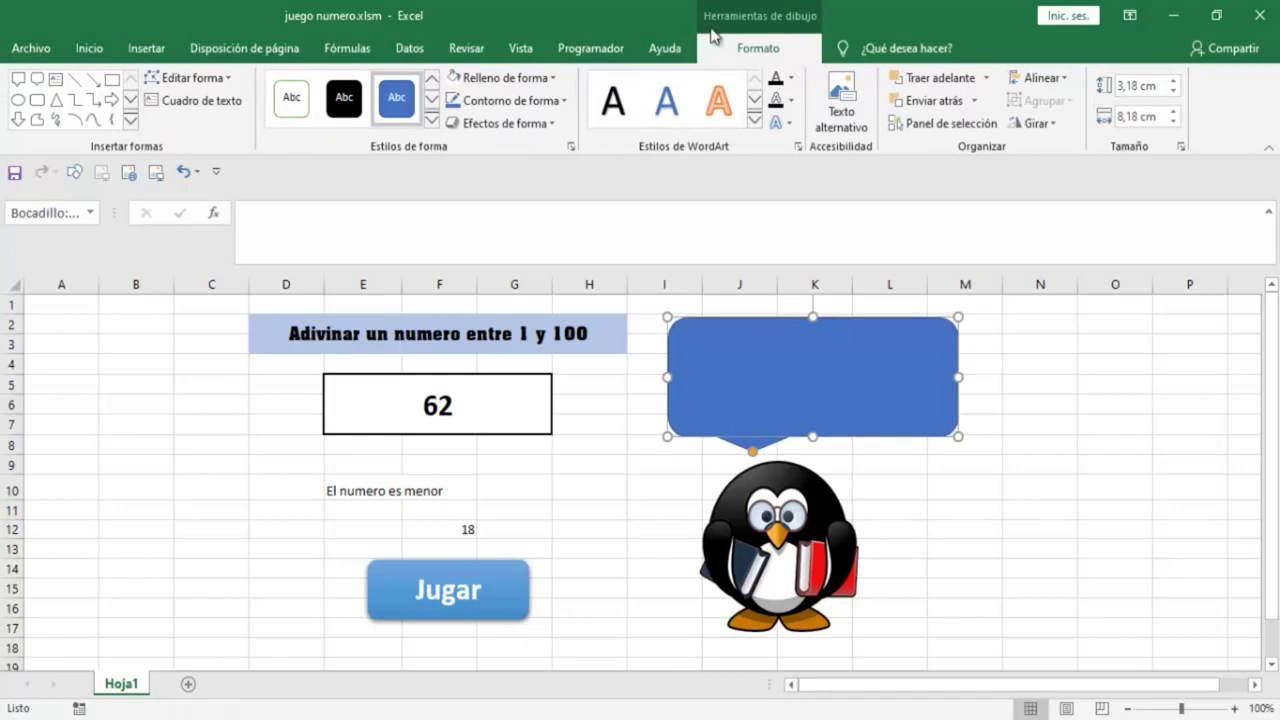
left_click(491, 81)
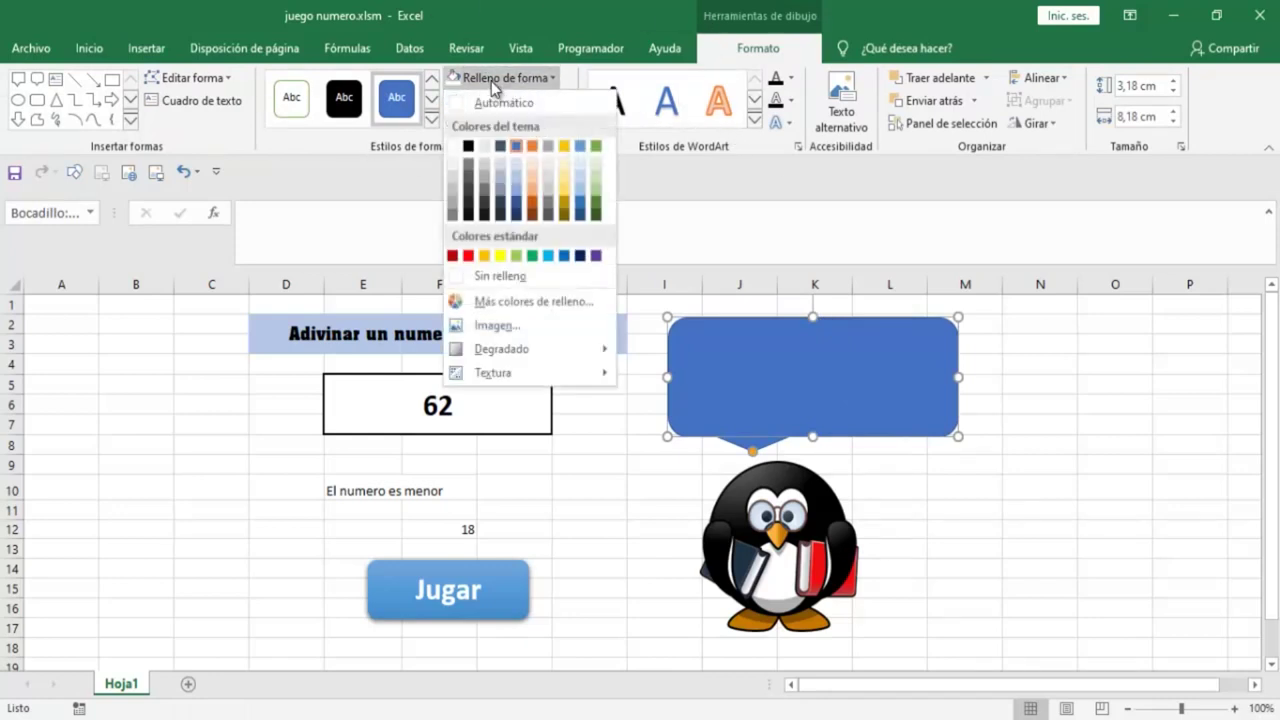
left_click(455, 147)
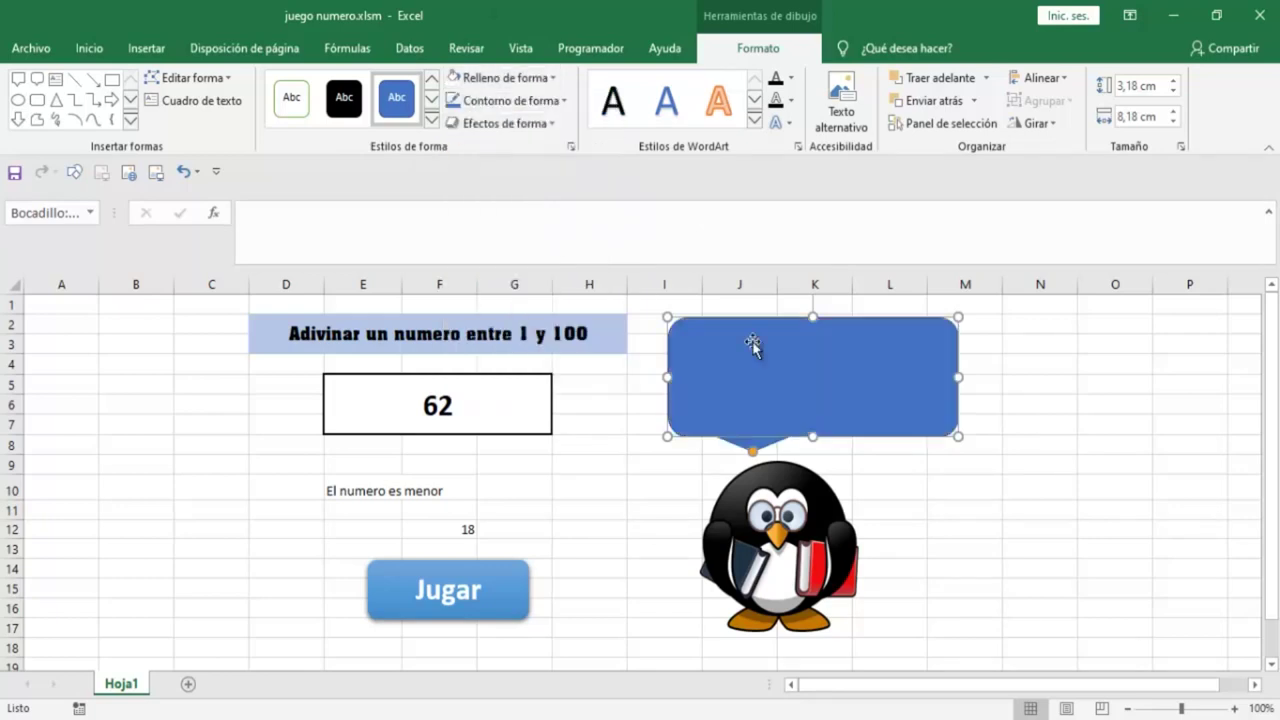
left_click(1110, 485)
left_click(930, 362)
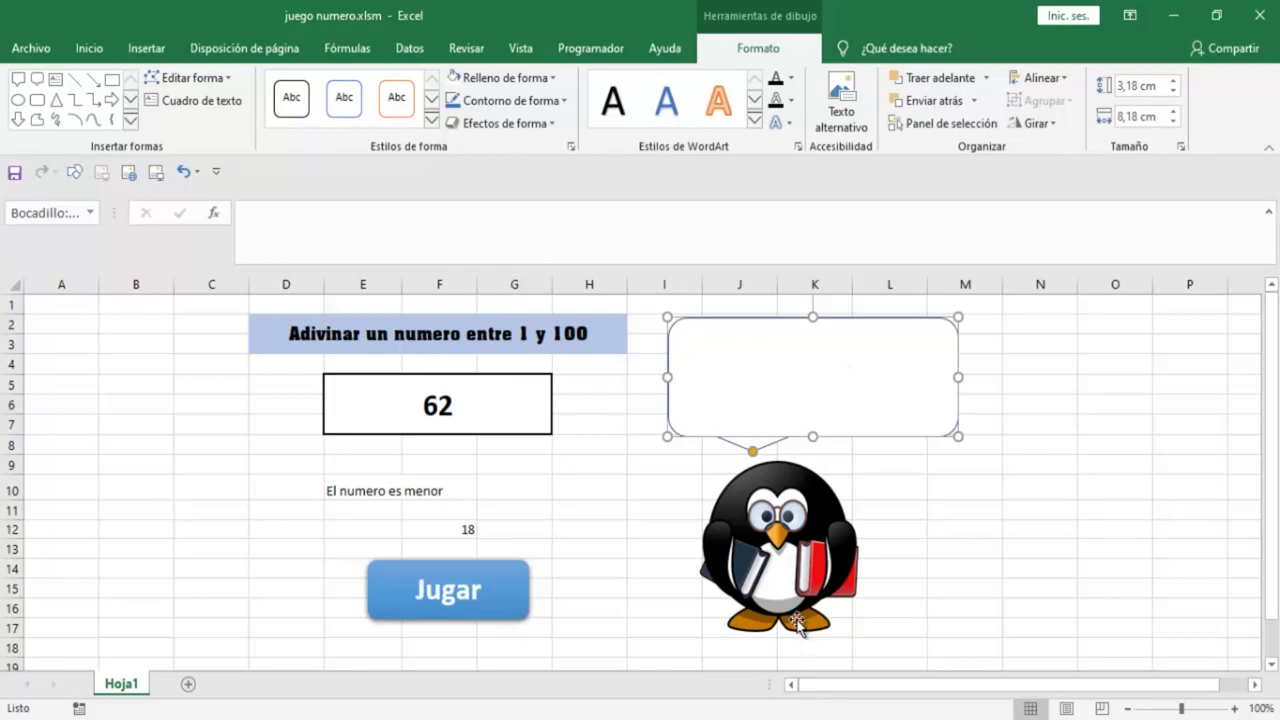
left_click(572, 466)
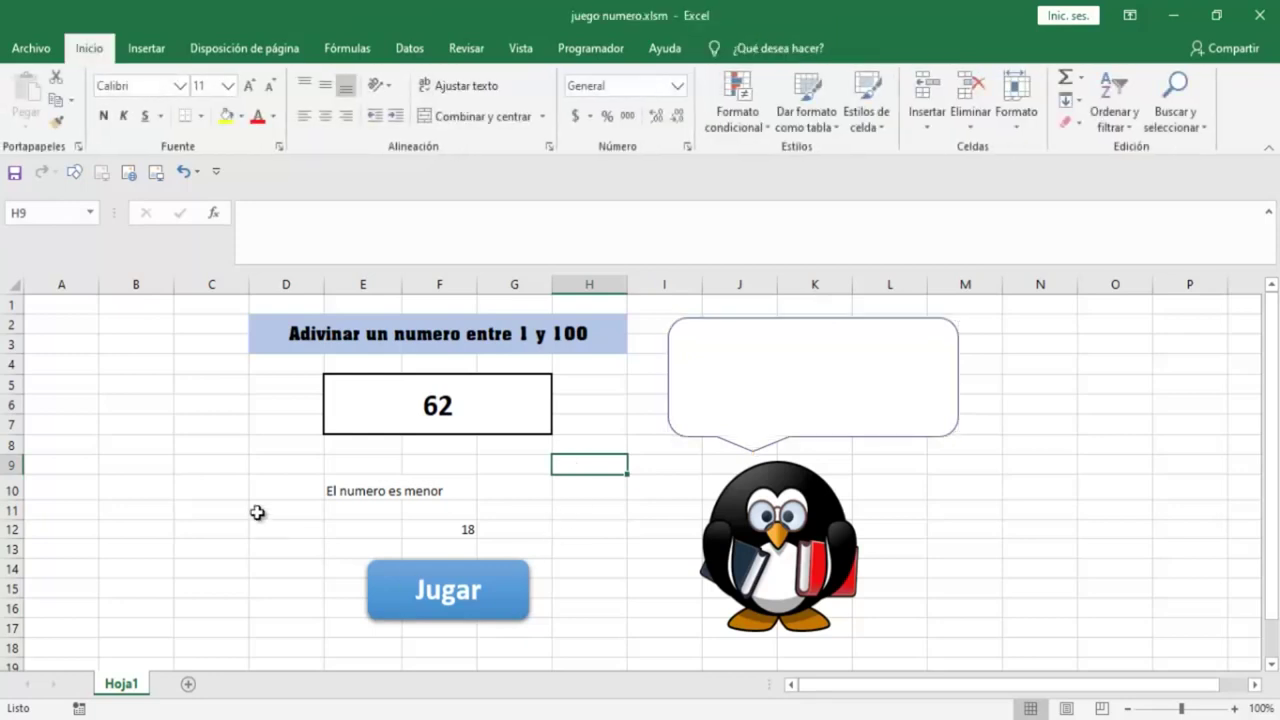
Link the speech bubble's text to cell E10 with the formula =E10.
left_click(341, 493)
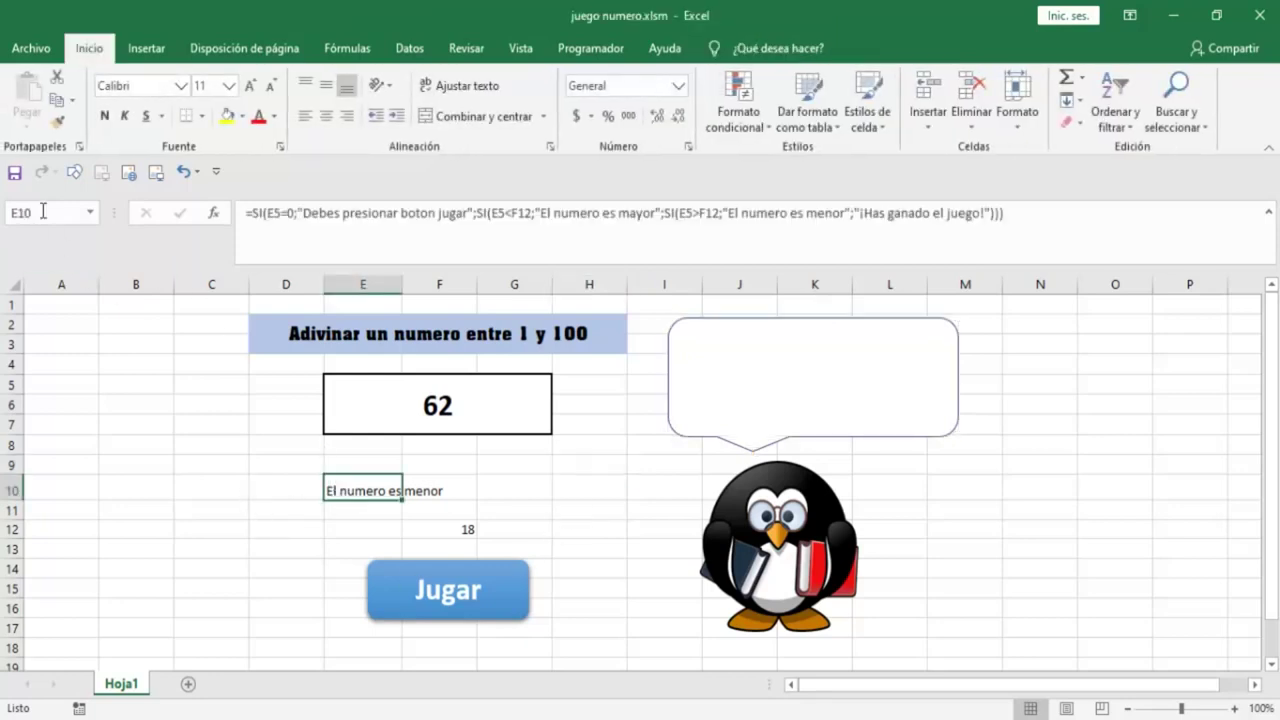
left_click(723, 373)
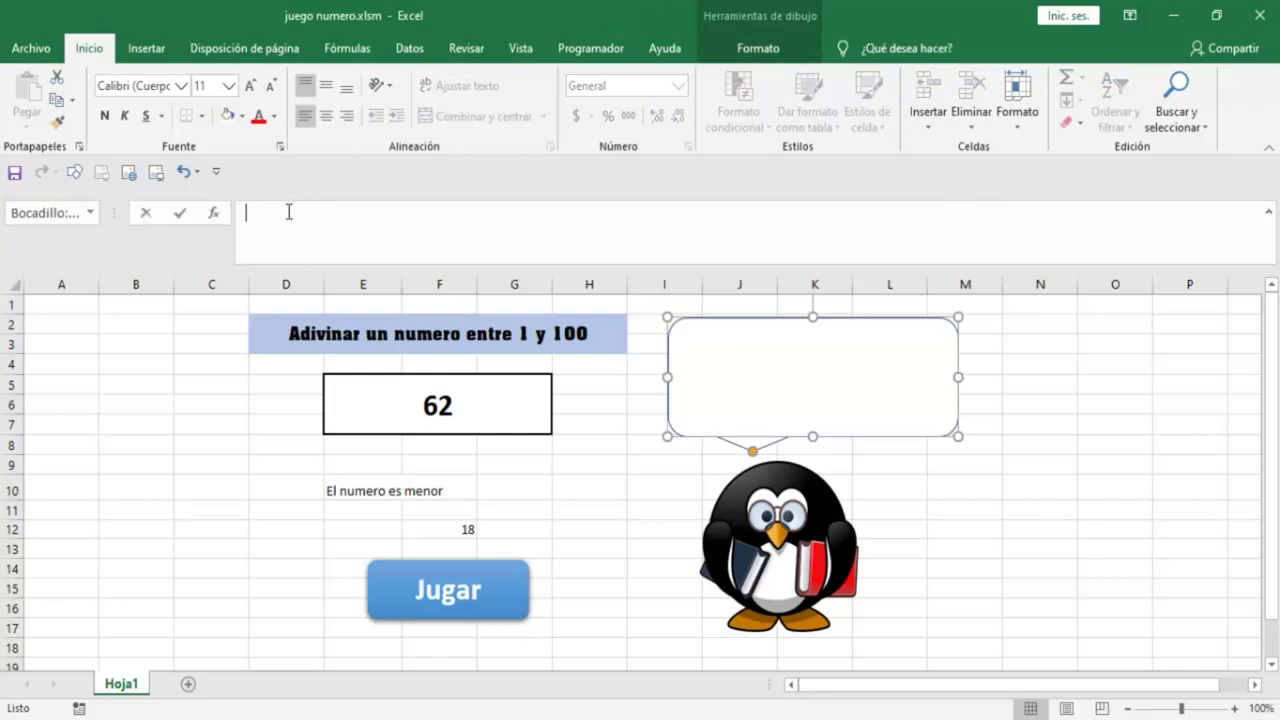
key("Escape")
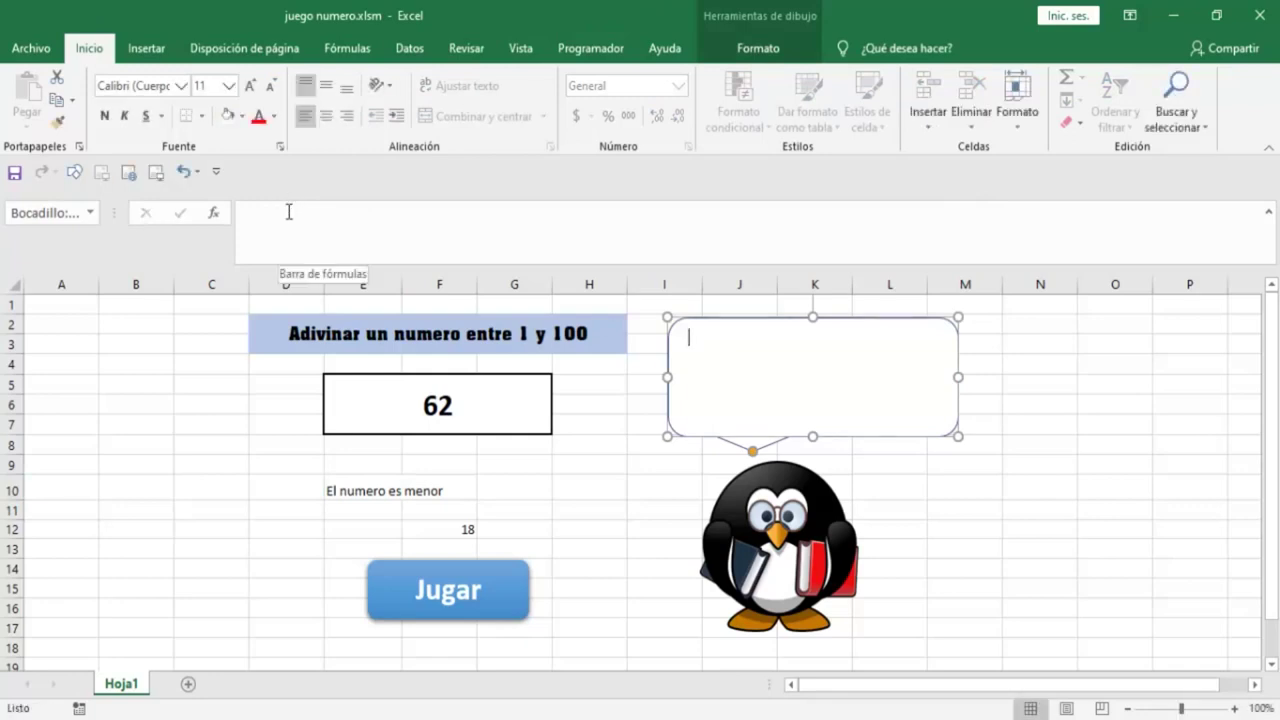
left_click(288, 212)
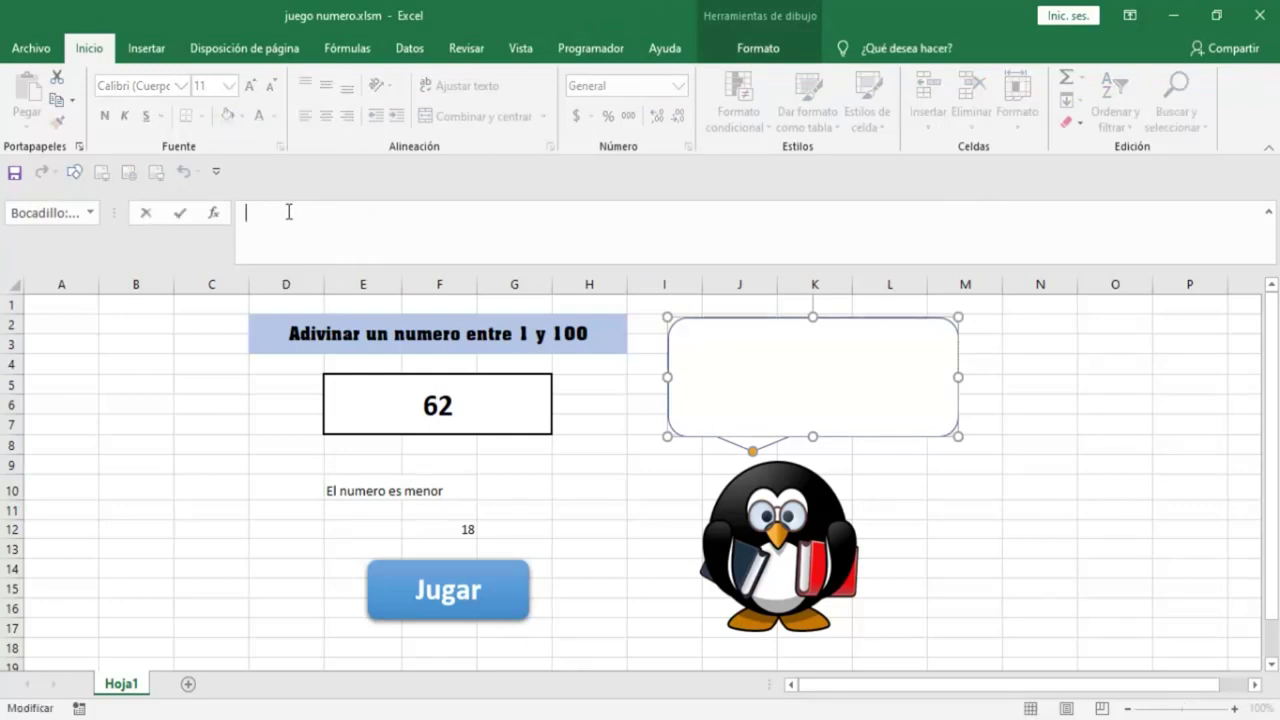
type("=e10")
key("Return")
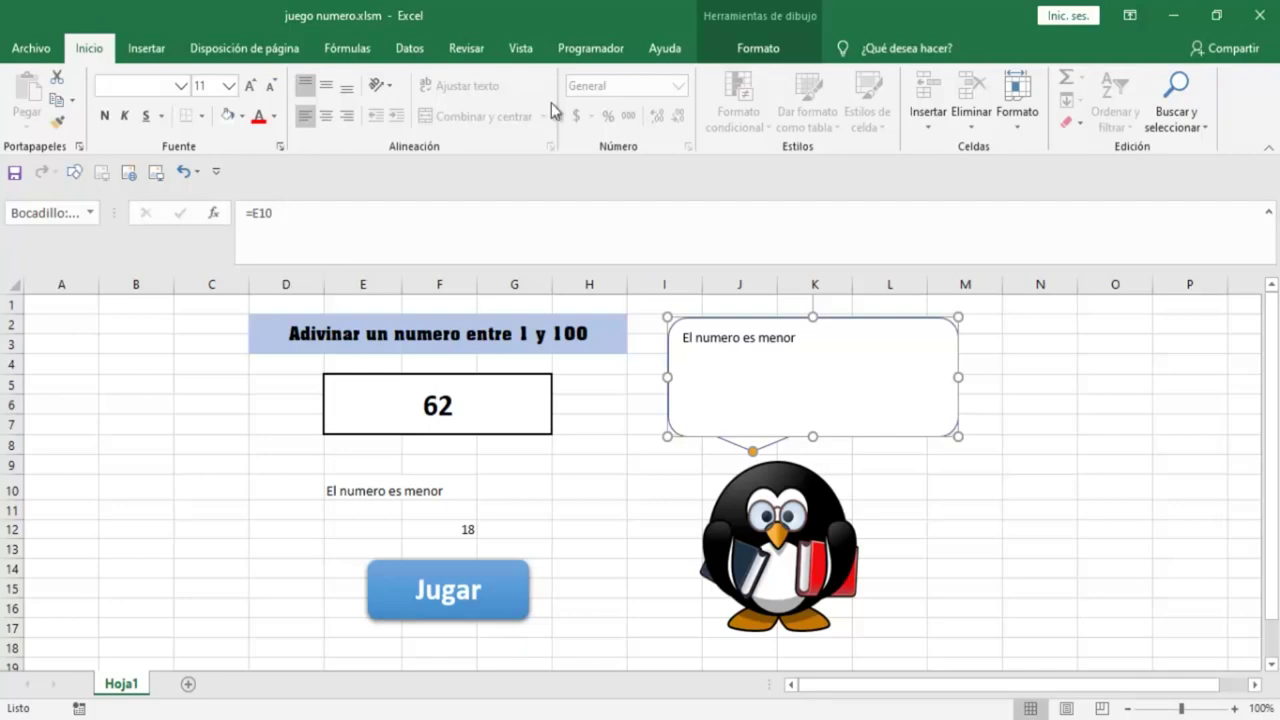
left_click(1100, 487)
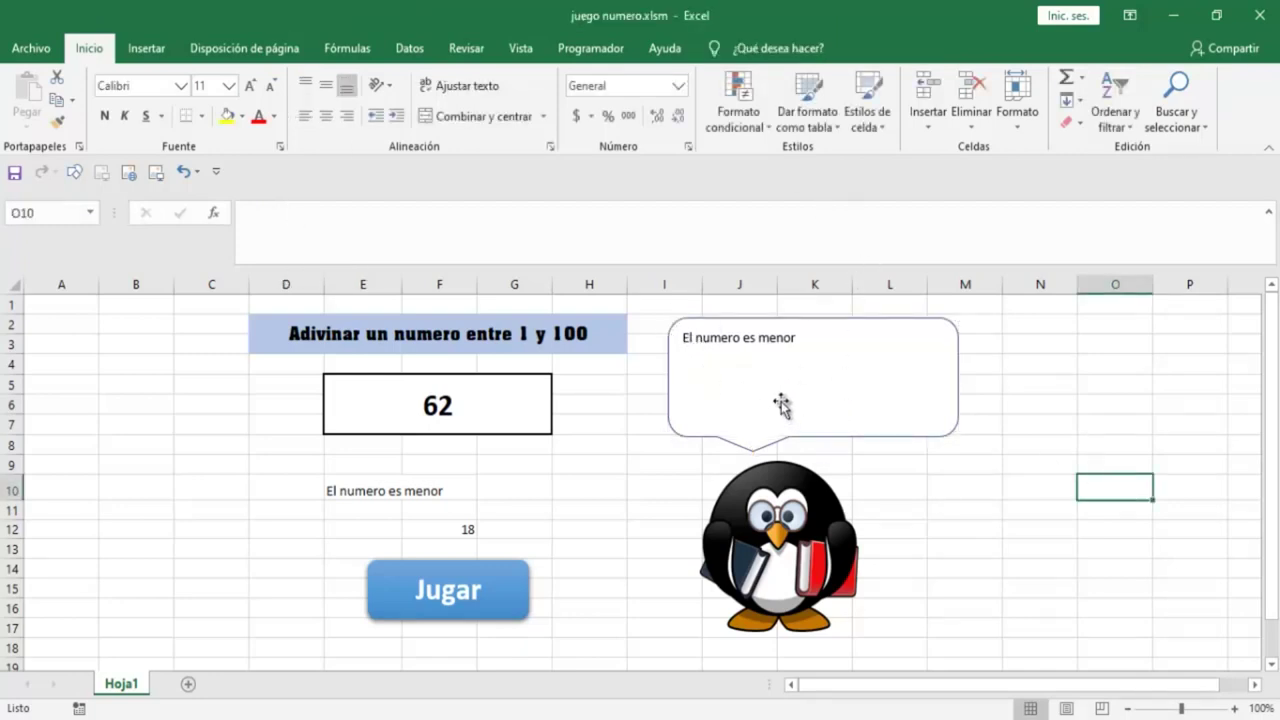
Centre the bubble text vertically and horizontally, make it bold, and enlarge it to size 16.
left_click(684, 339)
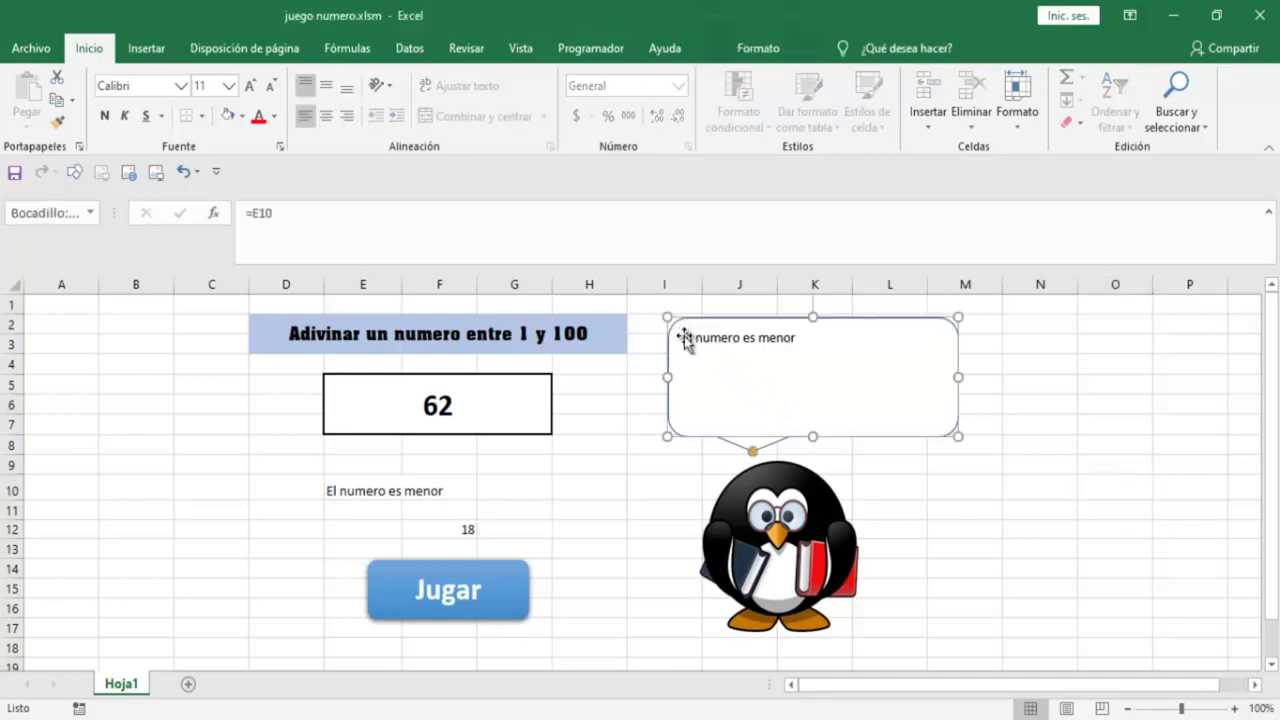
left_click(327, 87)
left_click(328, 117)
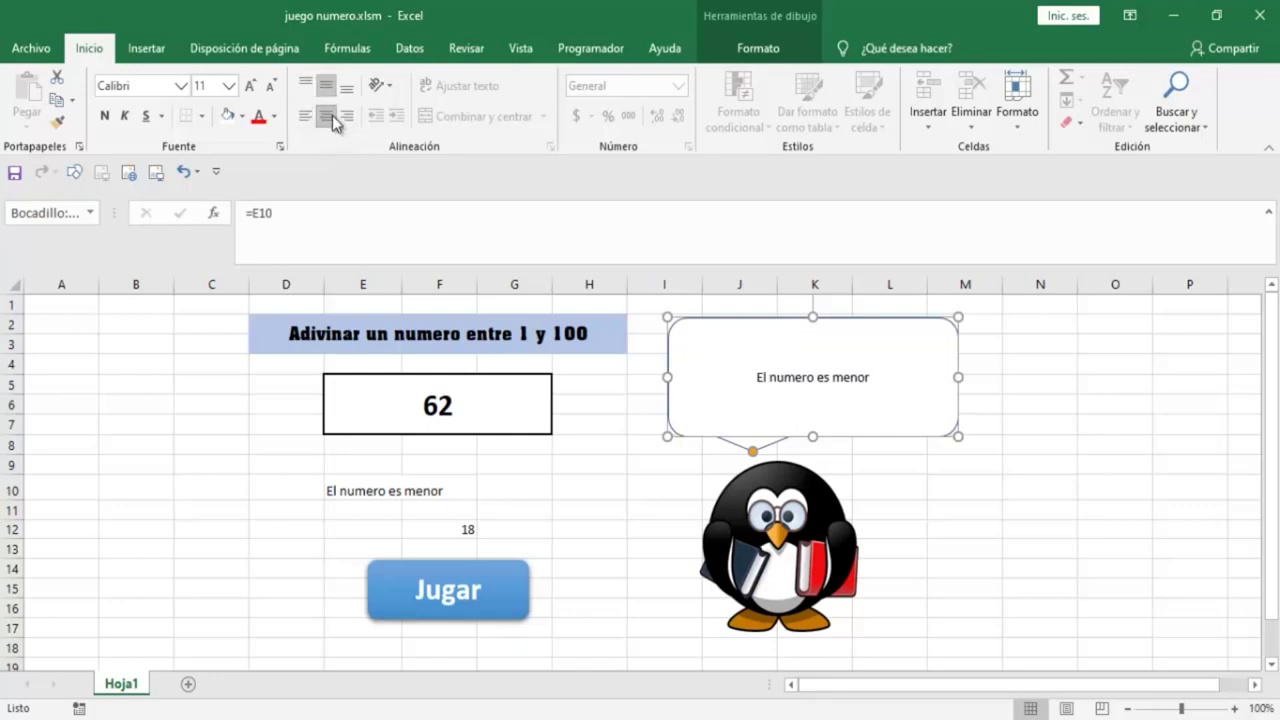
left_click(105, 116)
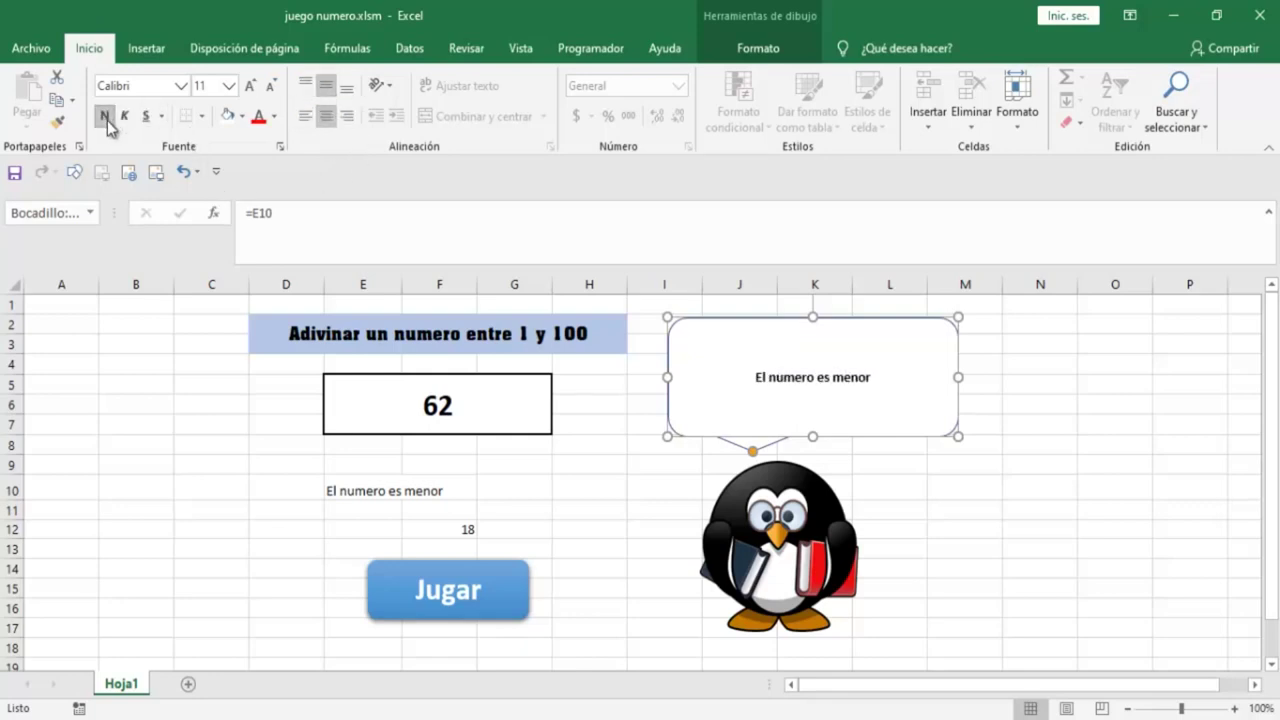
left_click(250, 85)
left_click(250, 85)
left_click(250, 85)
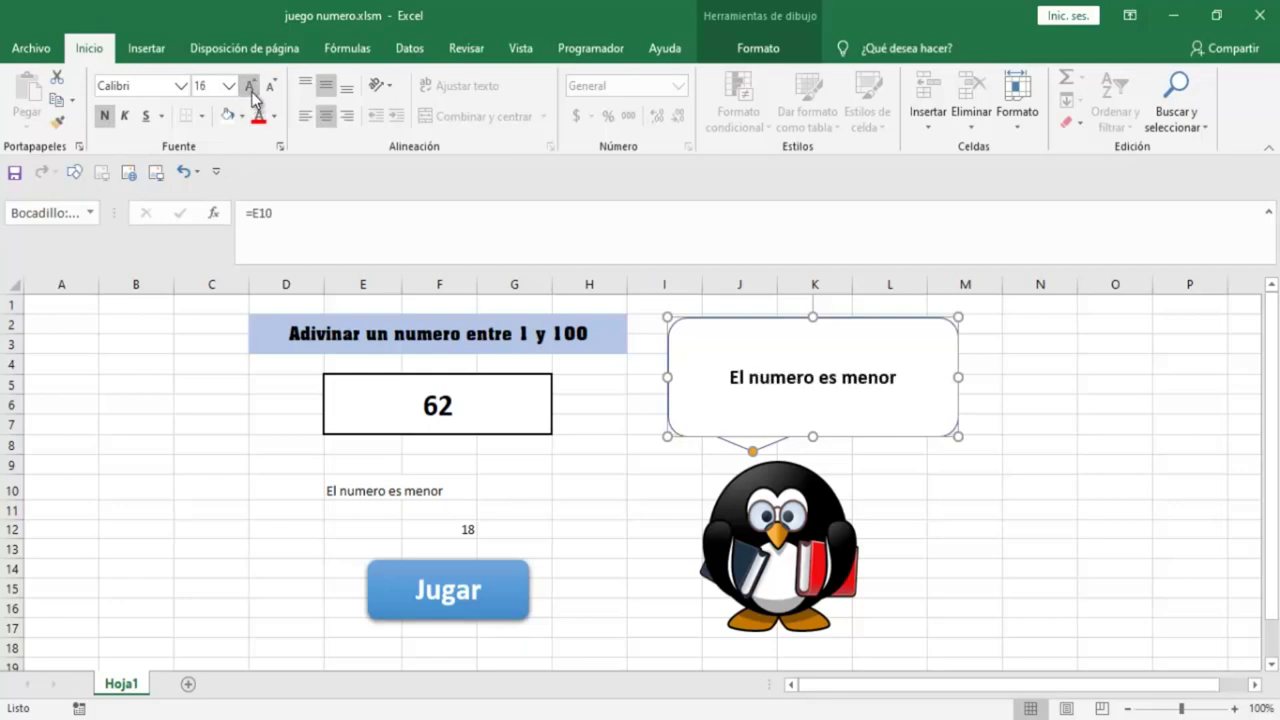
left_click(250, 85)
left_click(555, 490)
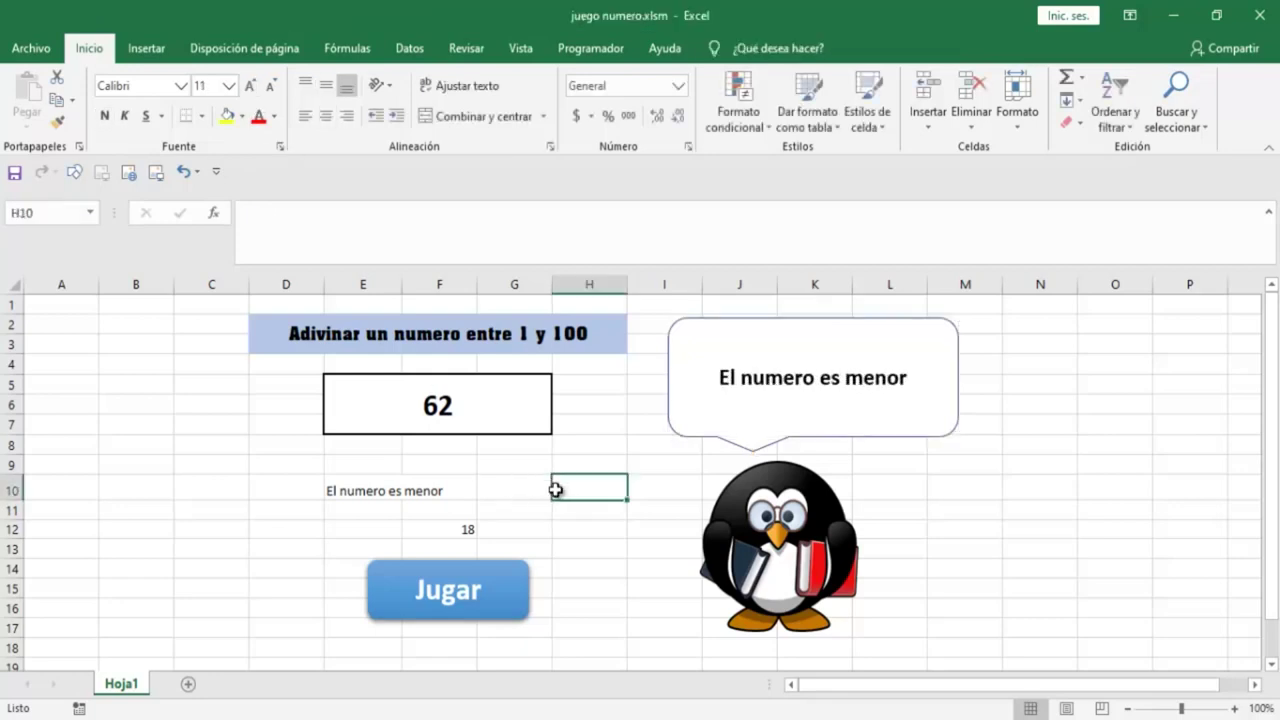
Draw new secret numbers with Jugar and guess 1 in E5, getting '¡Has ganado el juego!'.
left_click(446, 420)
left_click(458, 580)
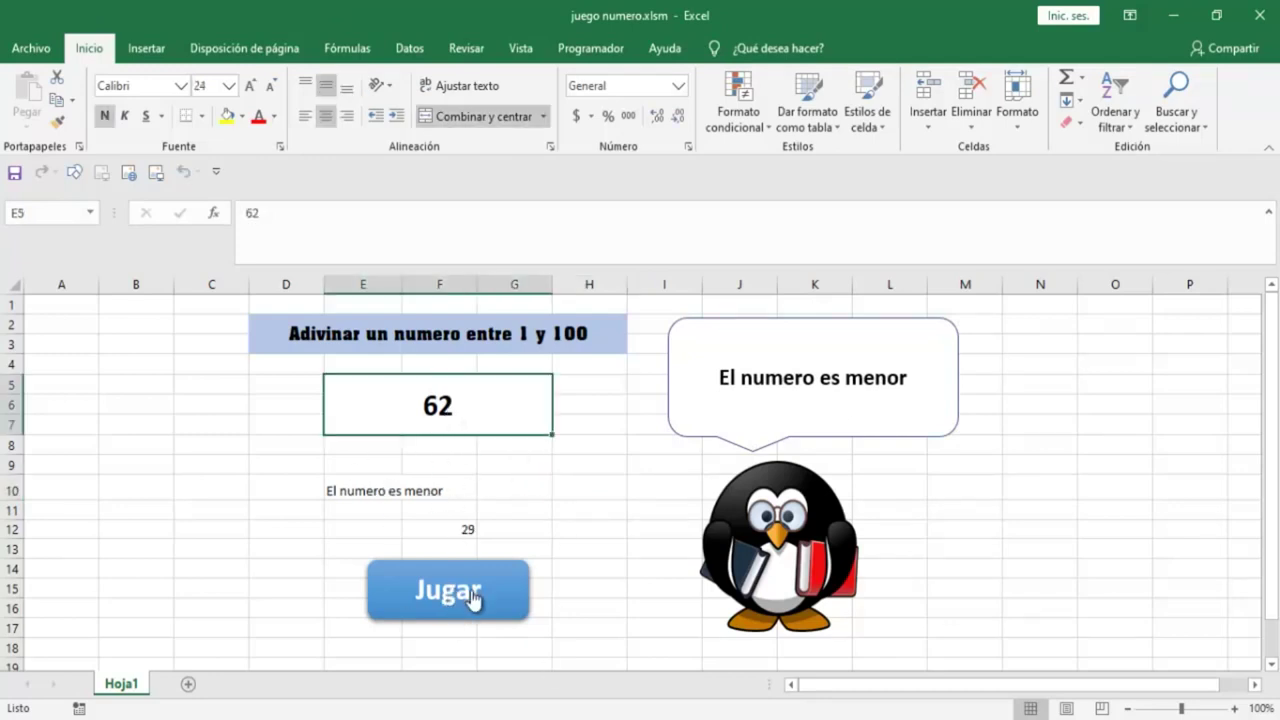
left_click(478, 597)
type("1")
left_click(561, 530)
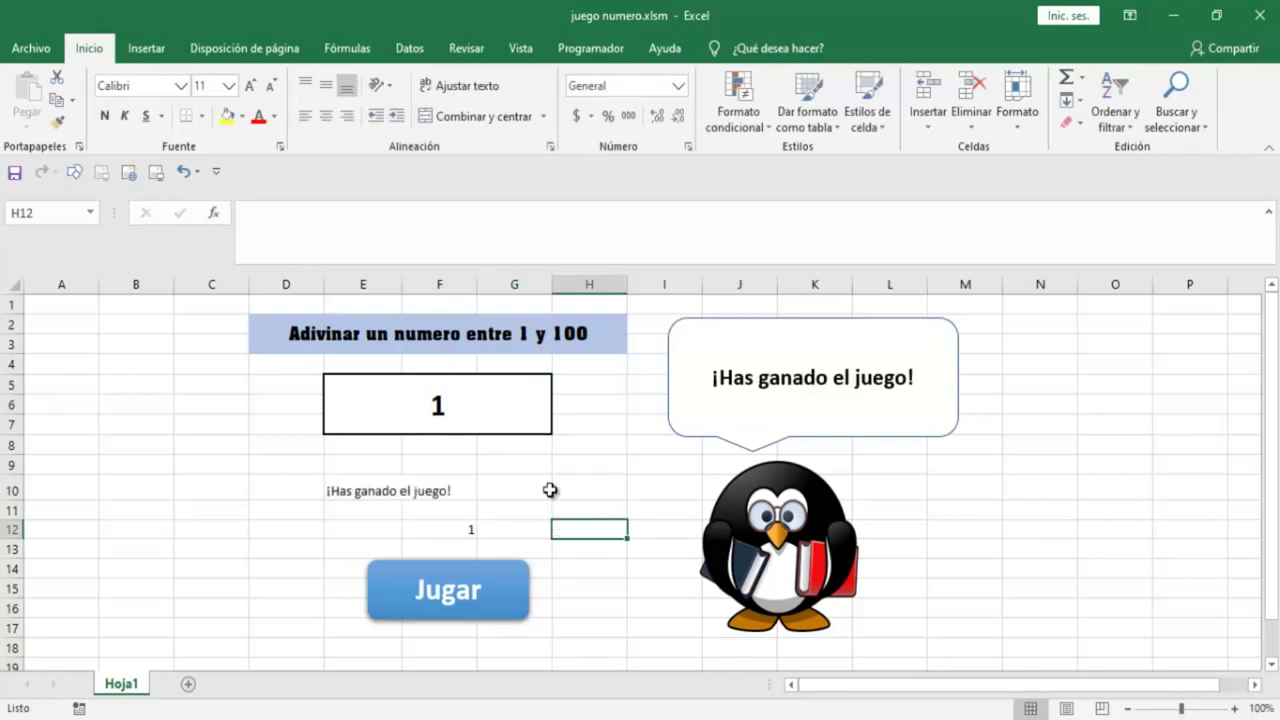
left_click(493, 393)
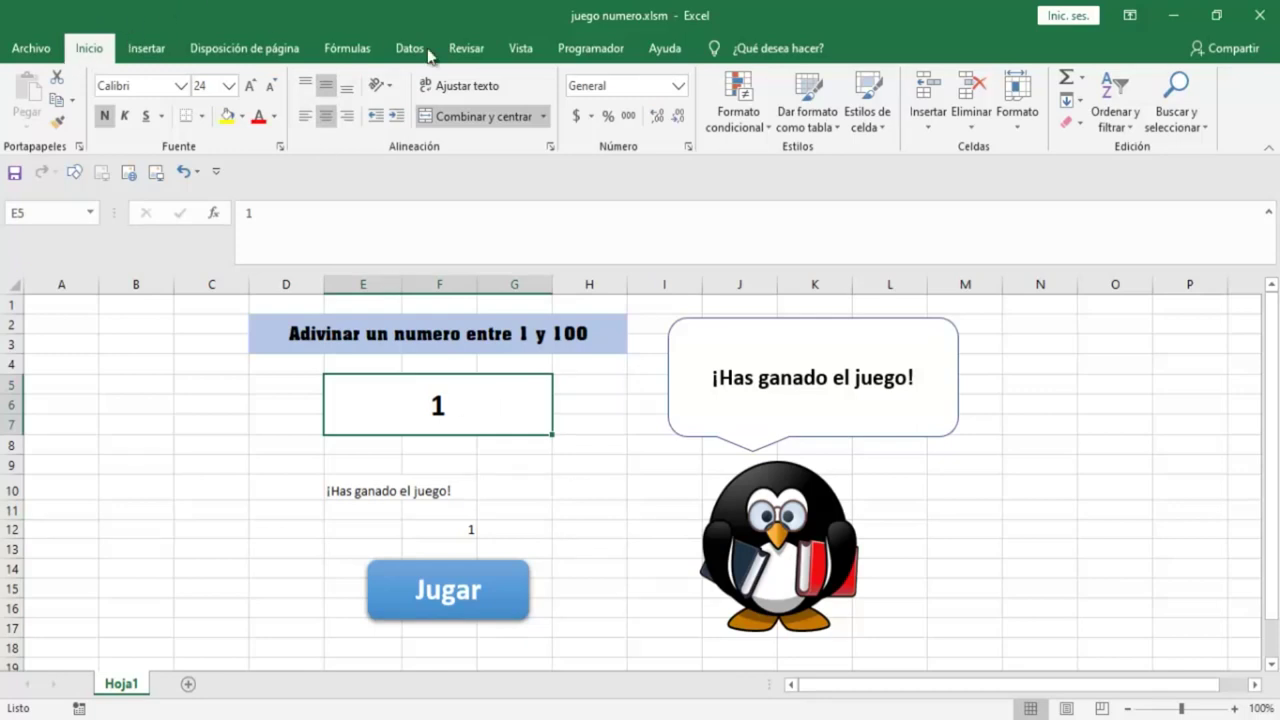
left_click(767, 130)
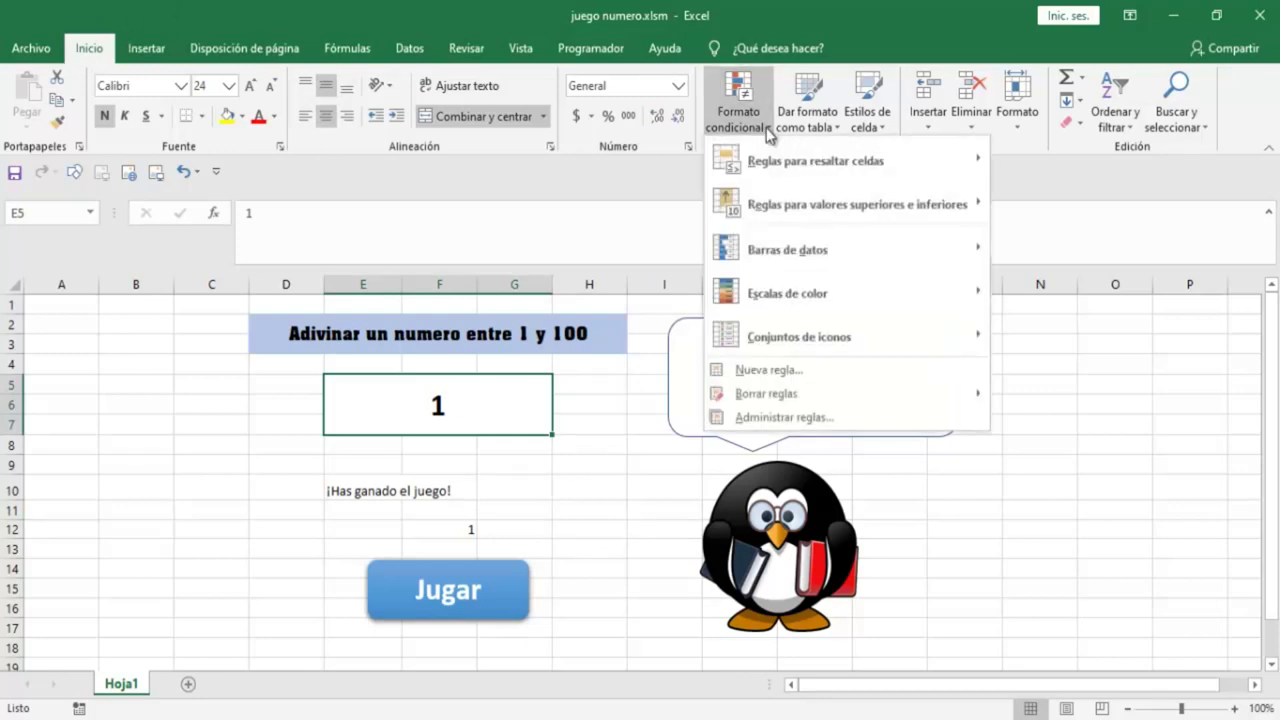
mouse_move(815, 160)
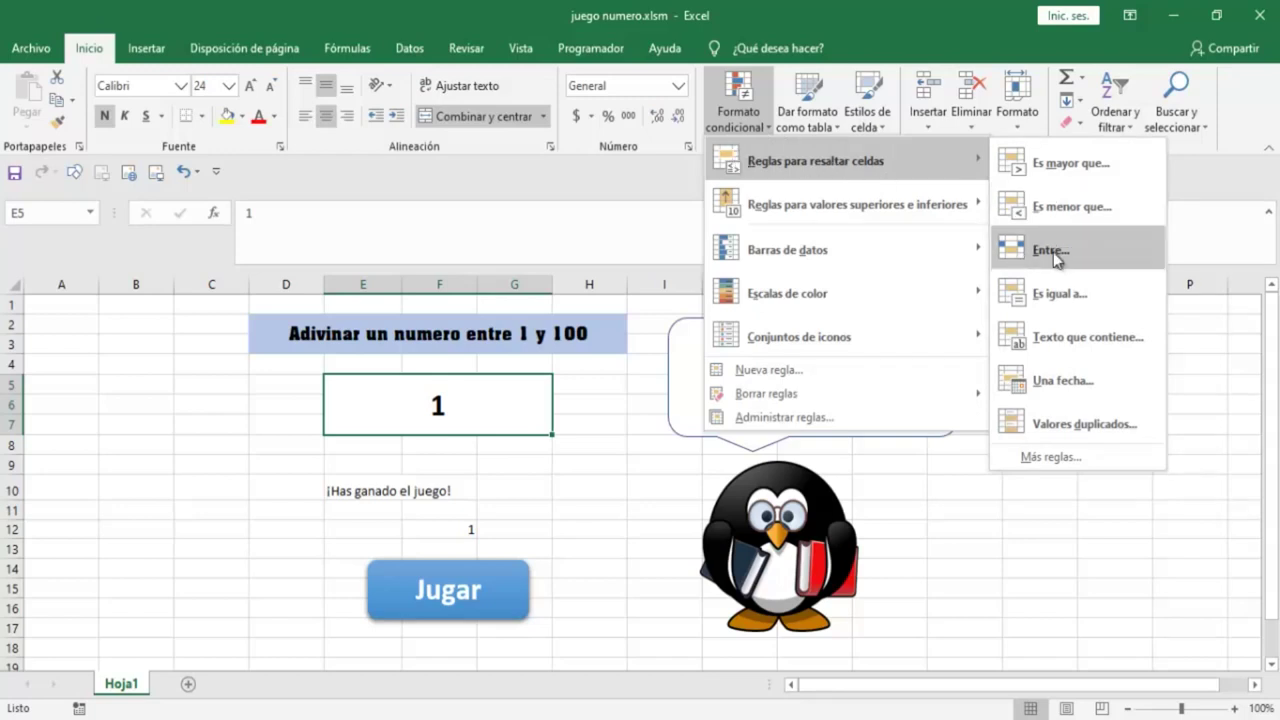
Add an 'Es igual a 0' rule to E5 with a custom blue fill.
left_click(1058, 294)
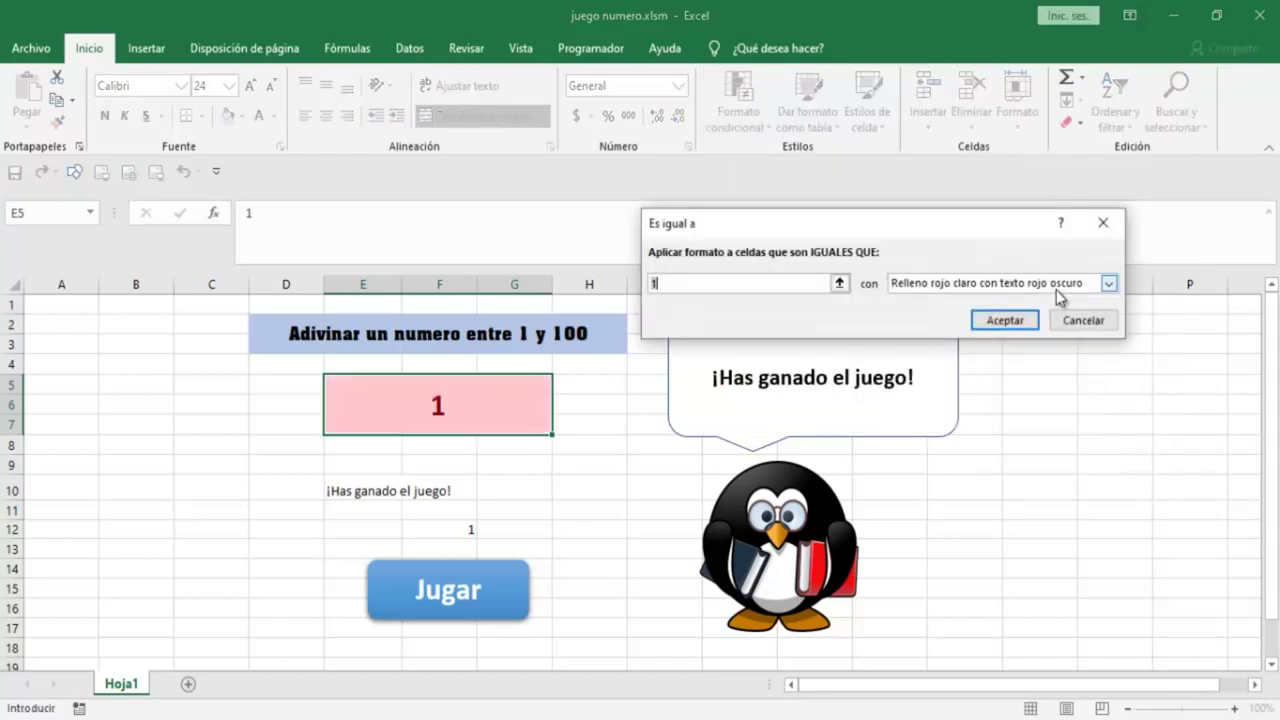
key("BackSpace")
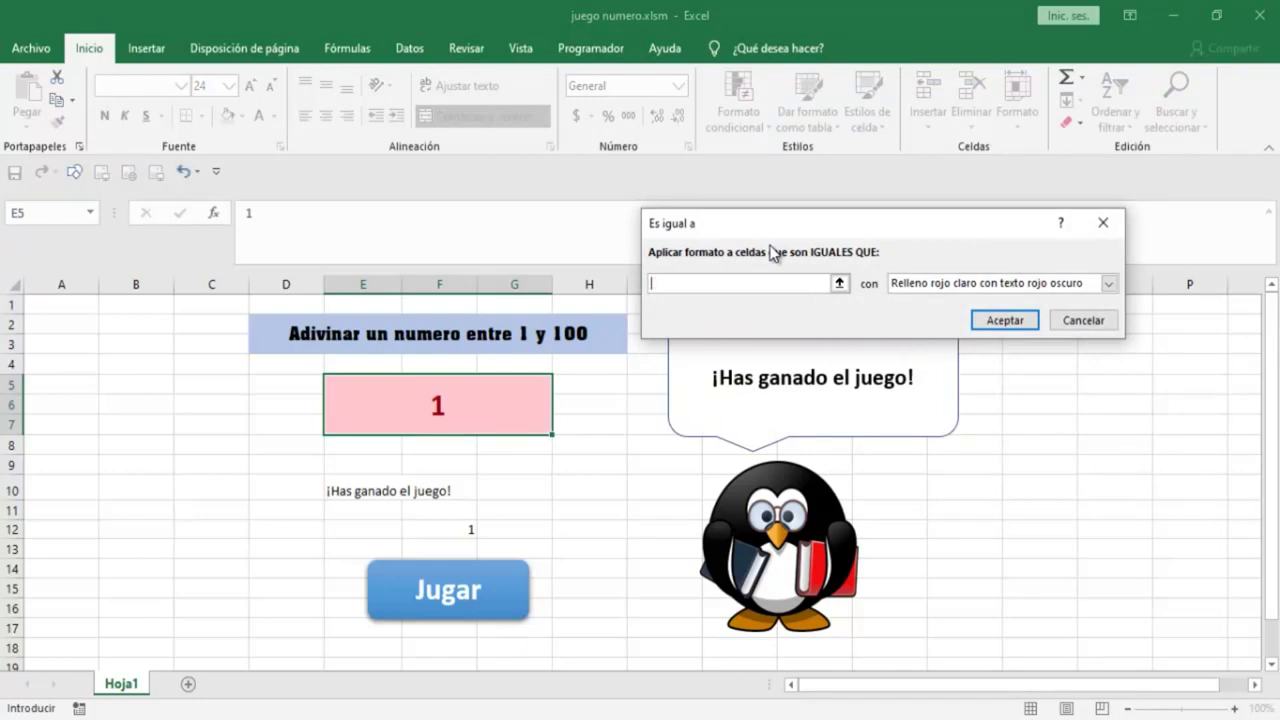
type("0")
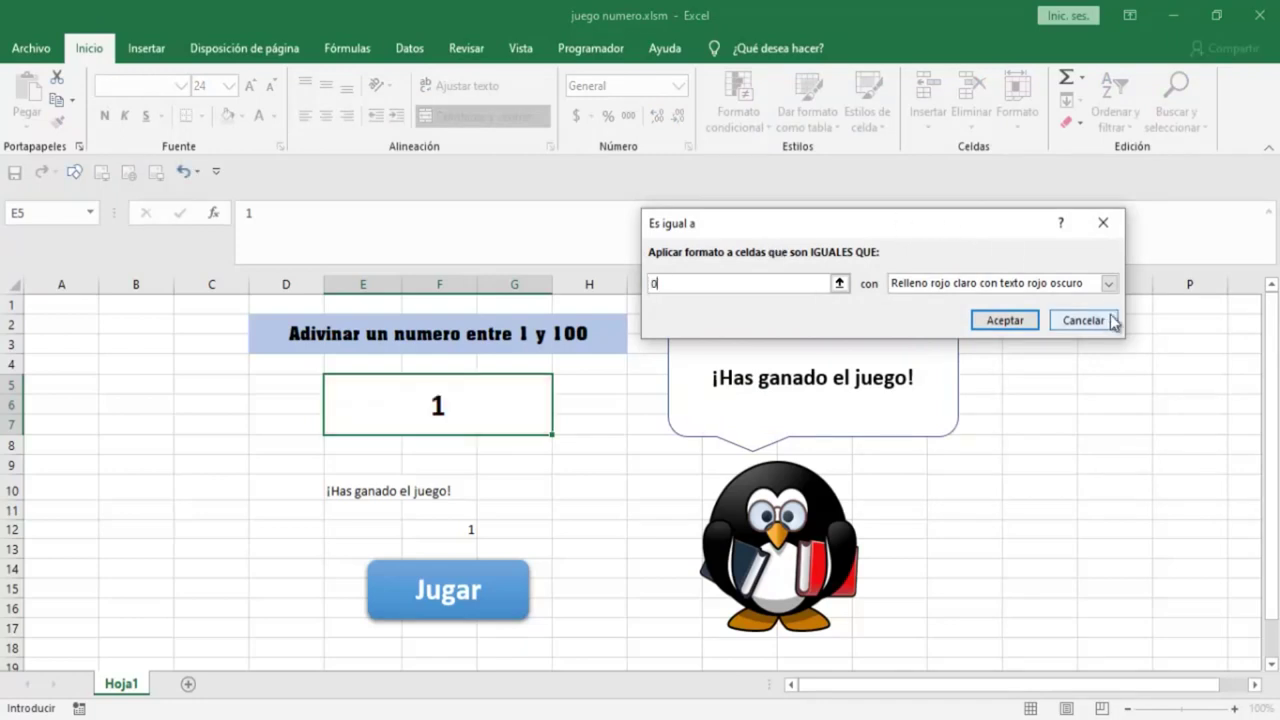
left_click(1109, 285)
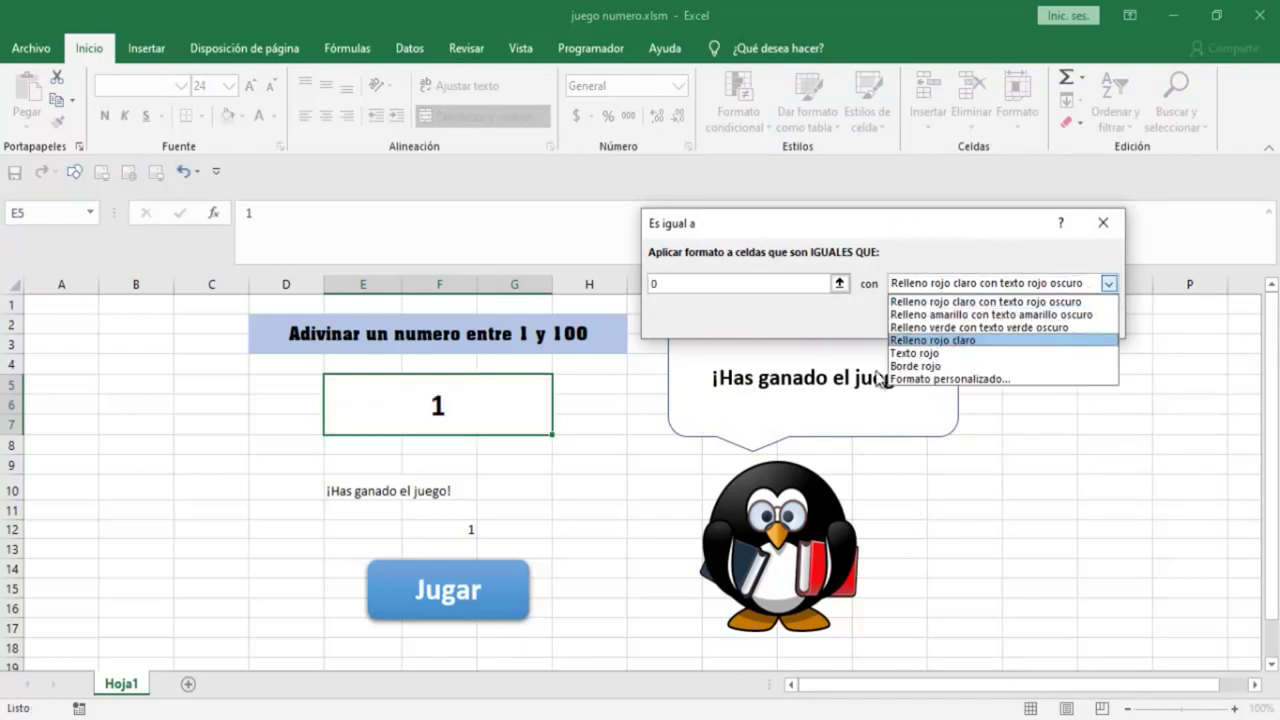
left_click(928, 380)
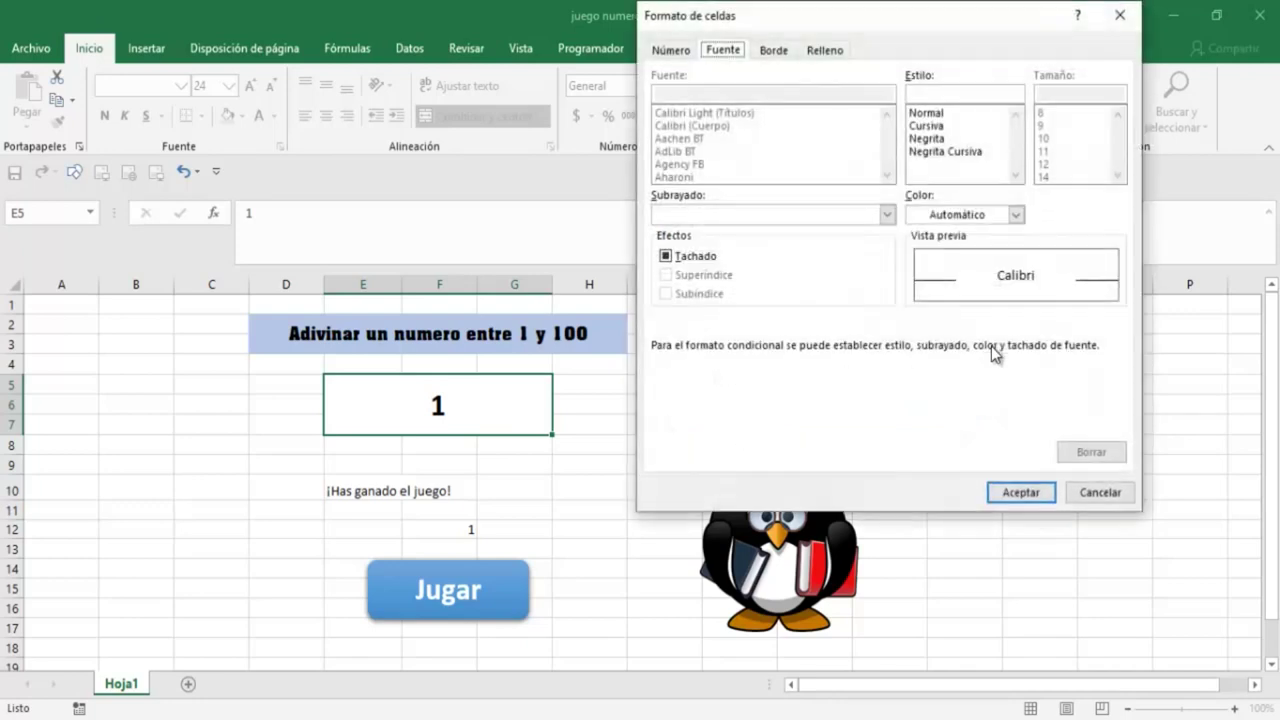
left_click(829, 53)
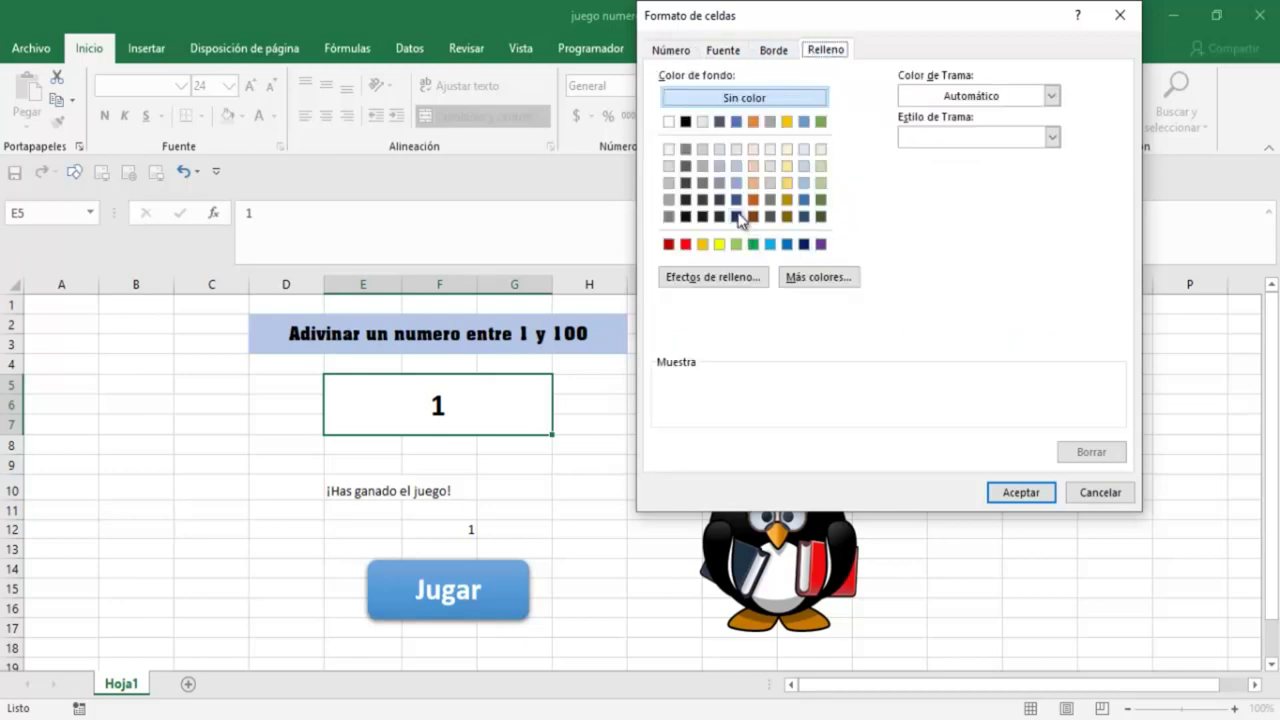
left_click(805, 200)
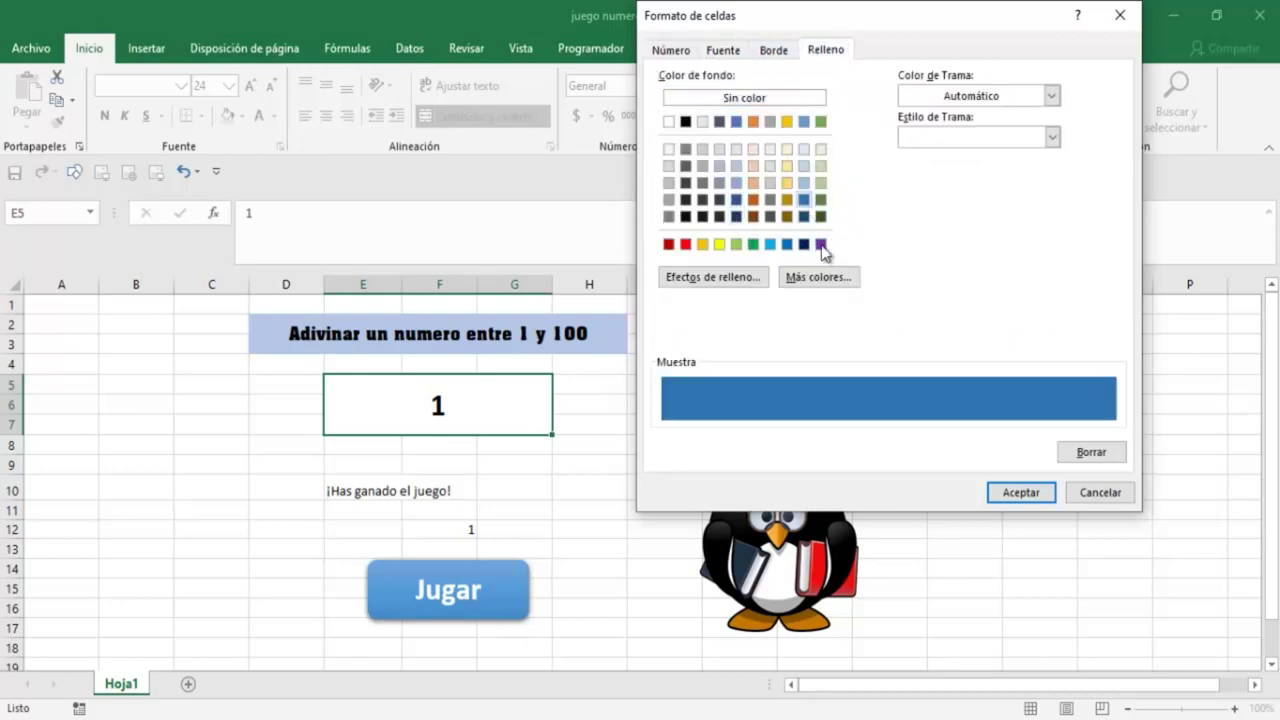
left_click(1008, 495)
left_click(1004, 320)
left_click(1120, 566)
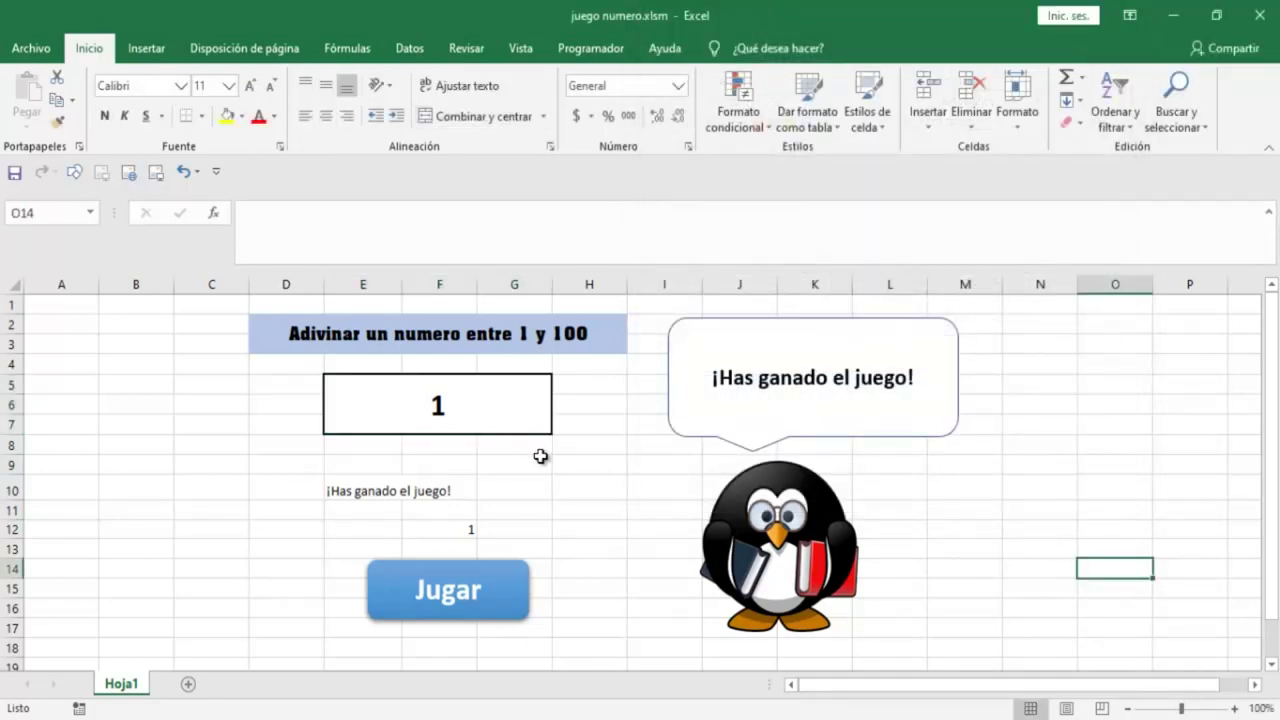
left_click(484, 414)
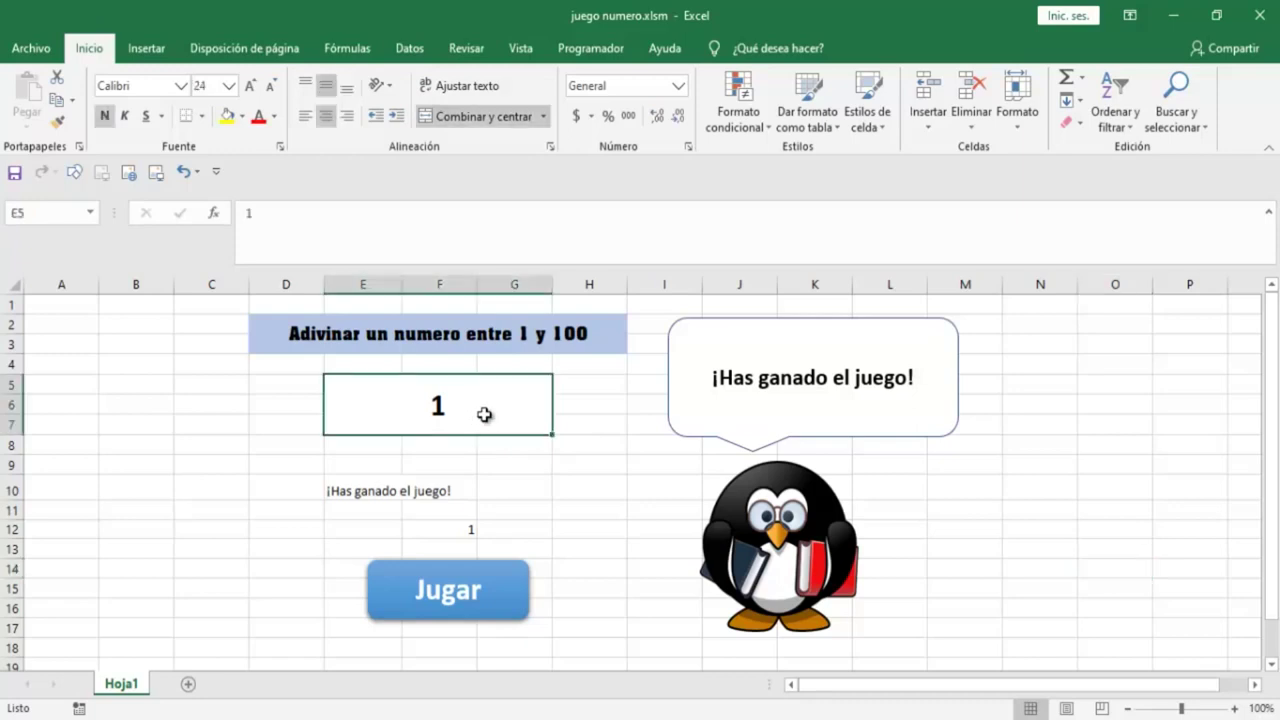
Enter 0 in E5 to check it turns blue and the bubble reads 'Debes presionar boton jugar'.
type("0")
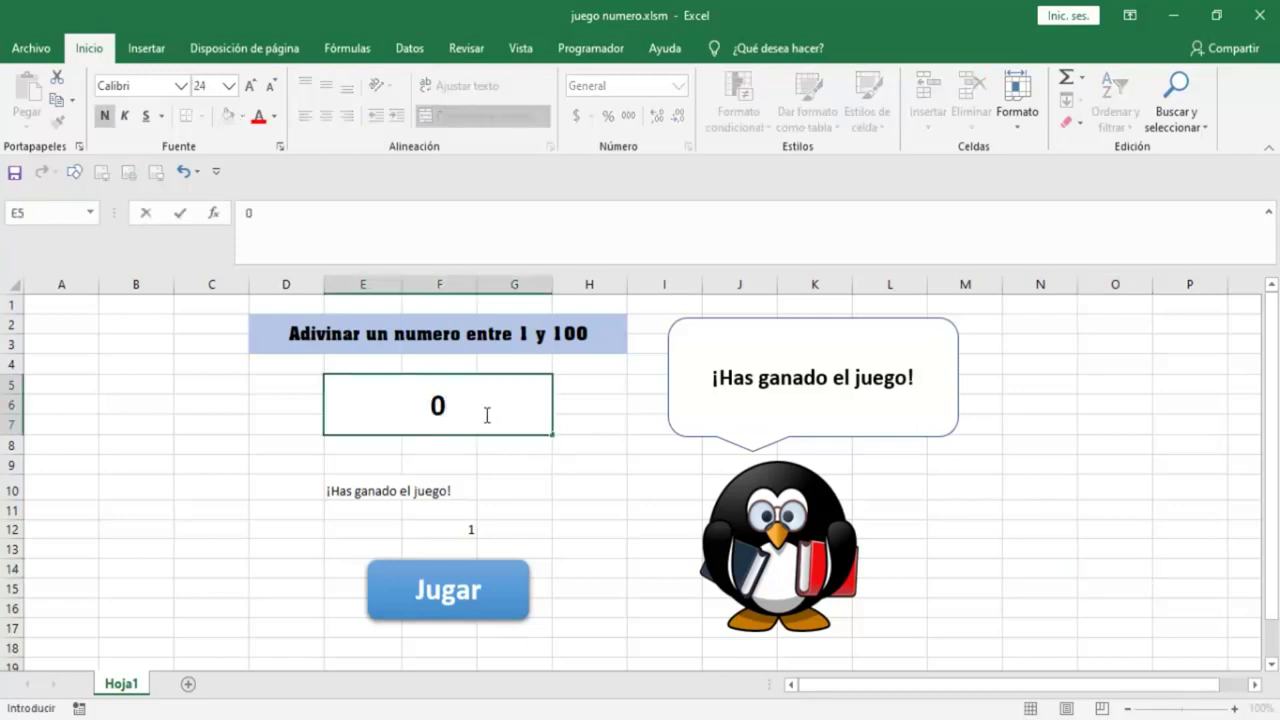
left_click(540, 468)
left_click(478, 412)
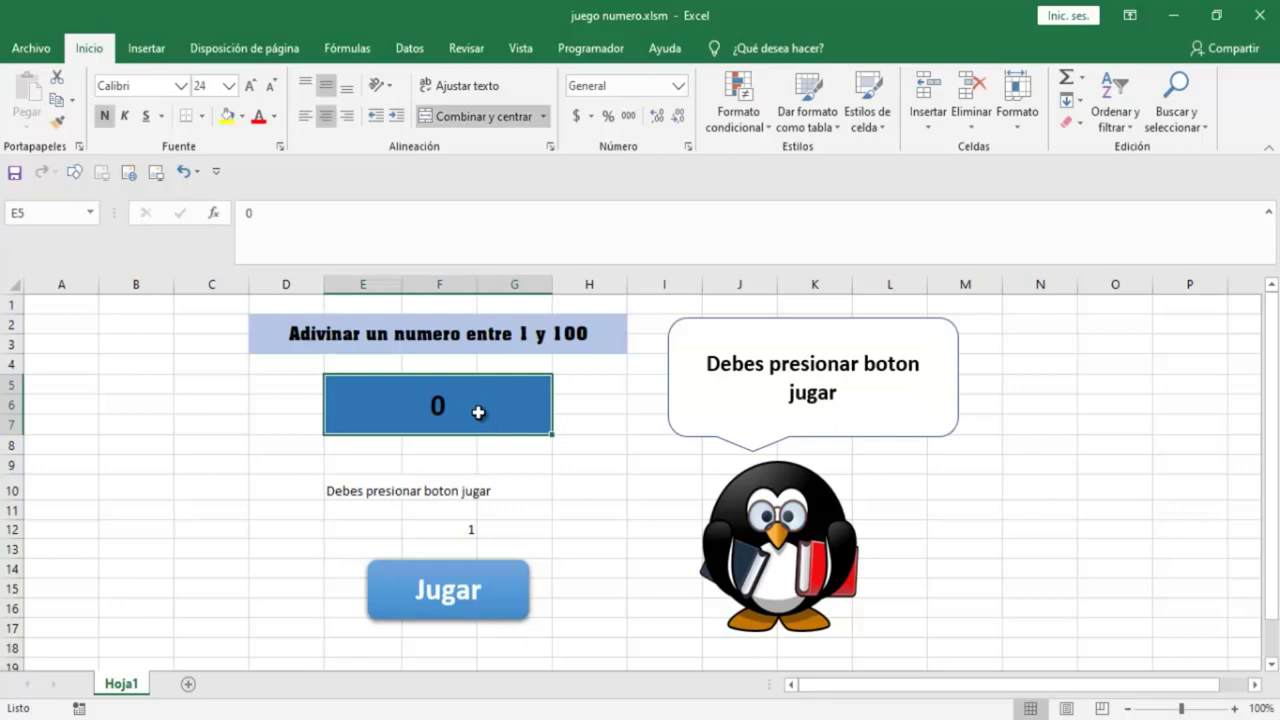
left_click(558, 467)
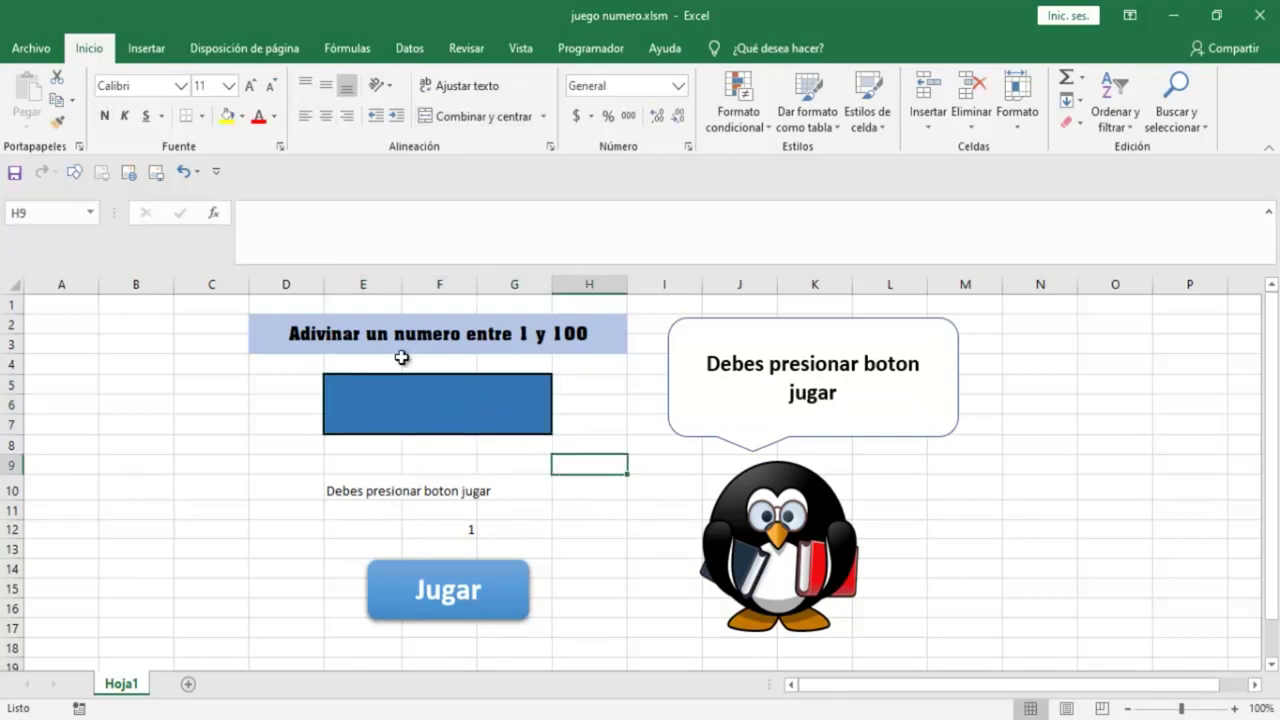
left_click(423, 410)
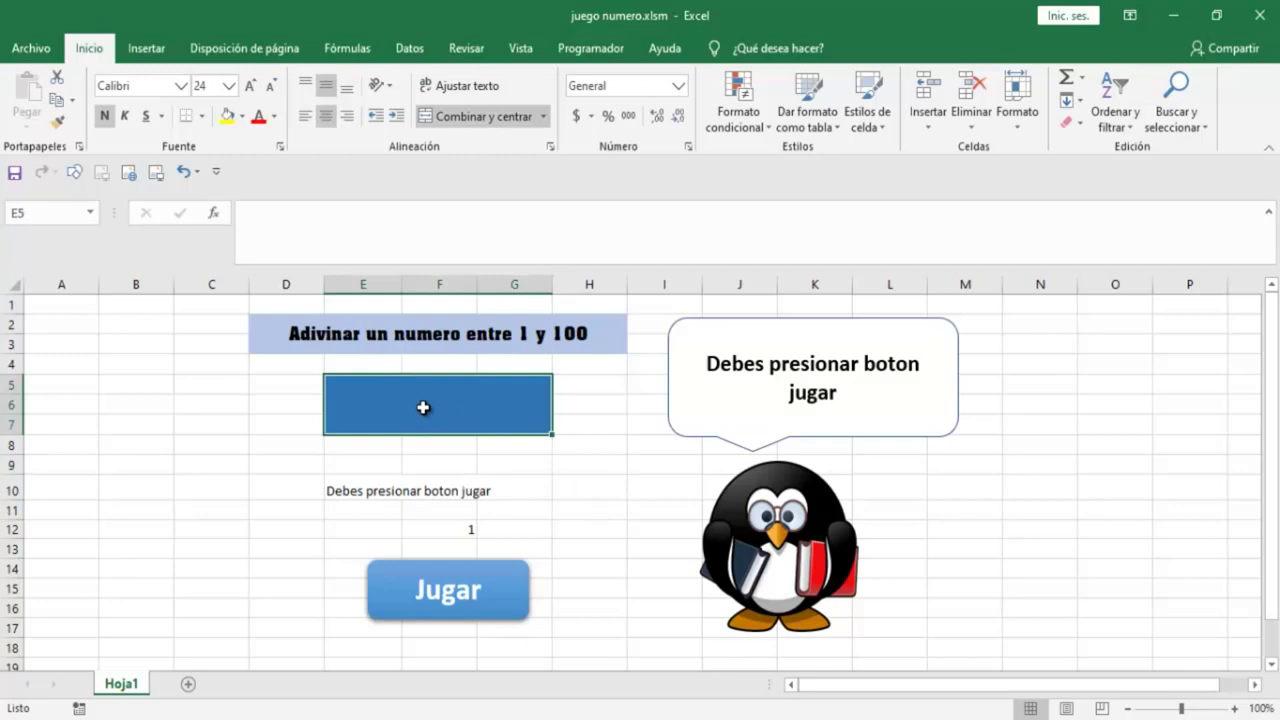
left_click(731, 128)
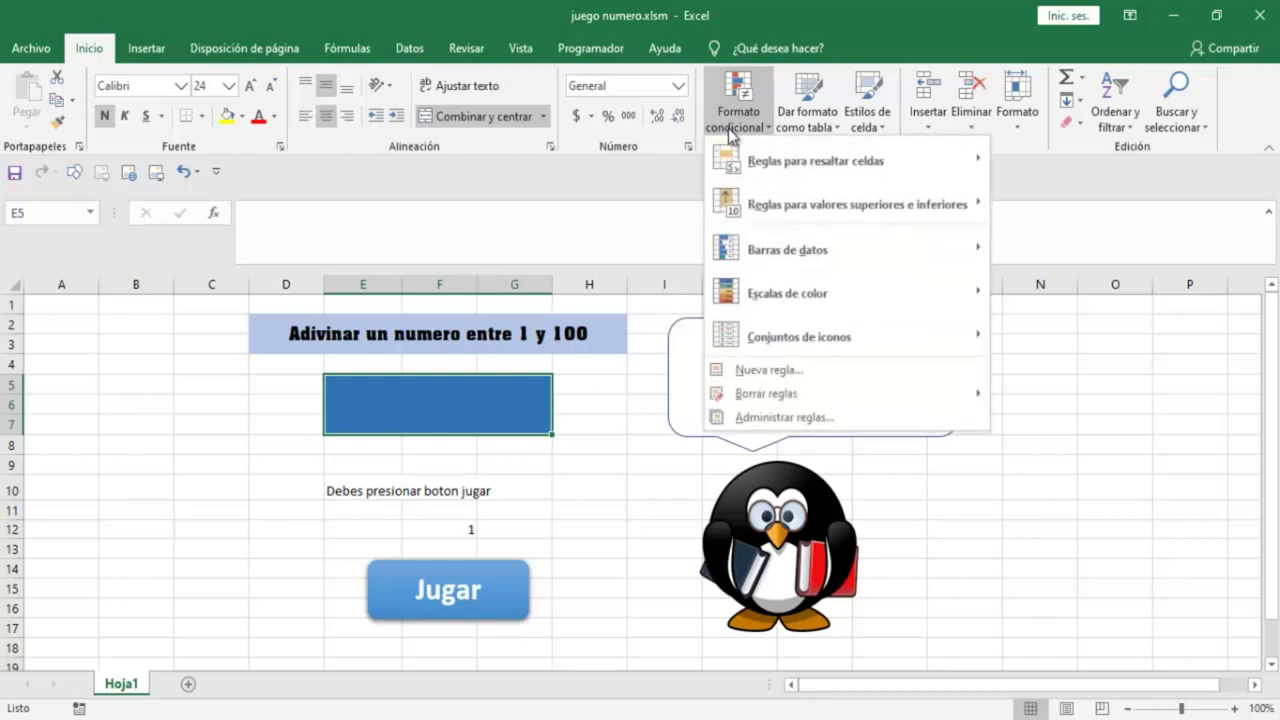
Add a formula rule =$E$5=$F$12 to E5 that fills the cell green.
left_click(766, 372)
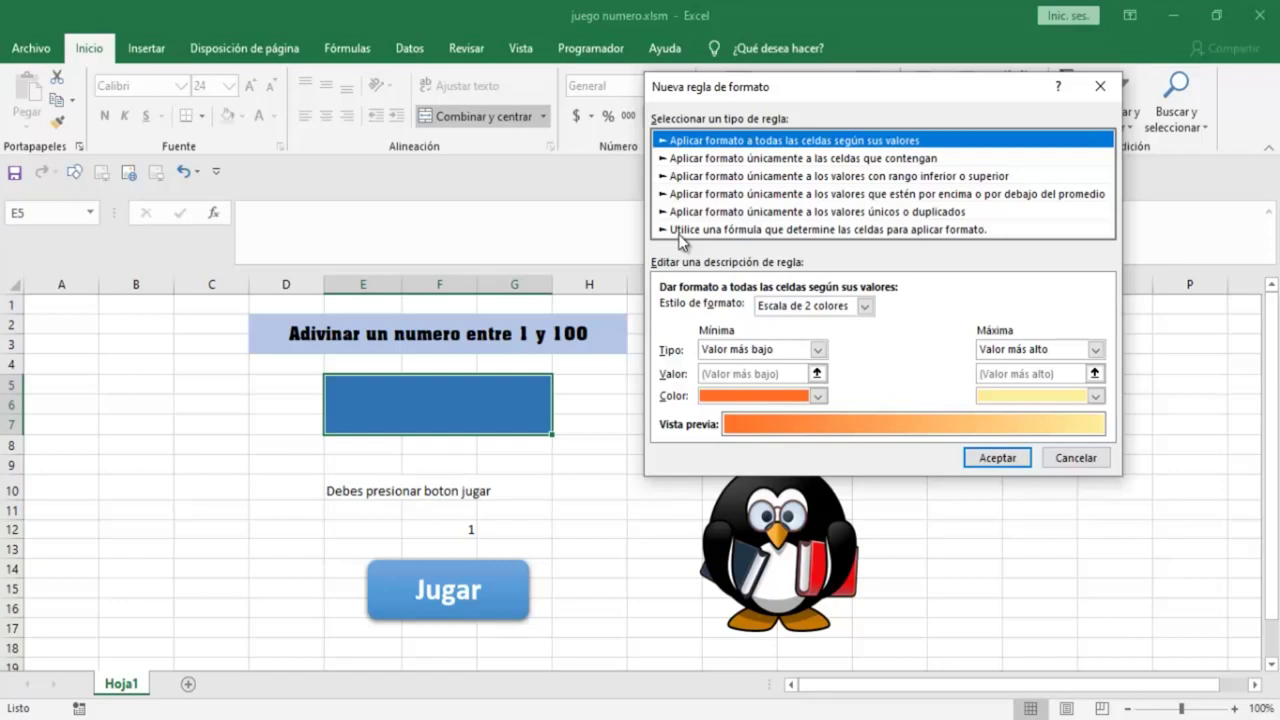
left_click(680, 231)
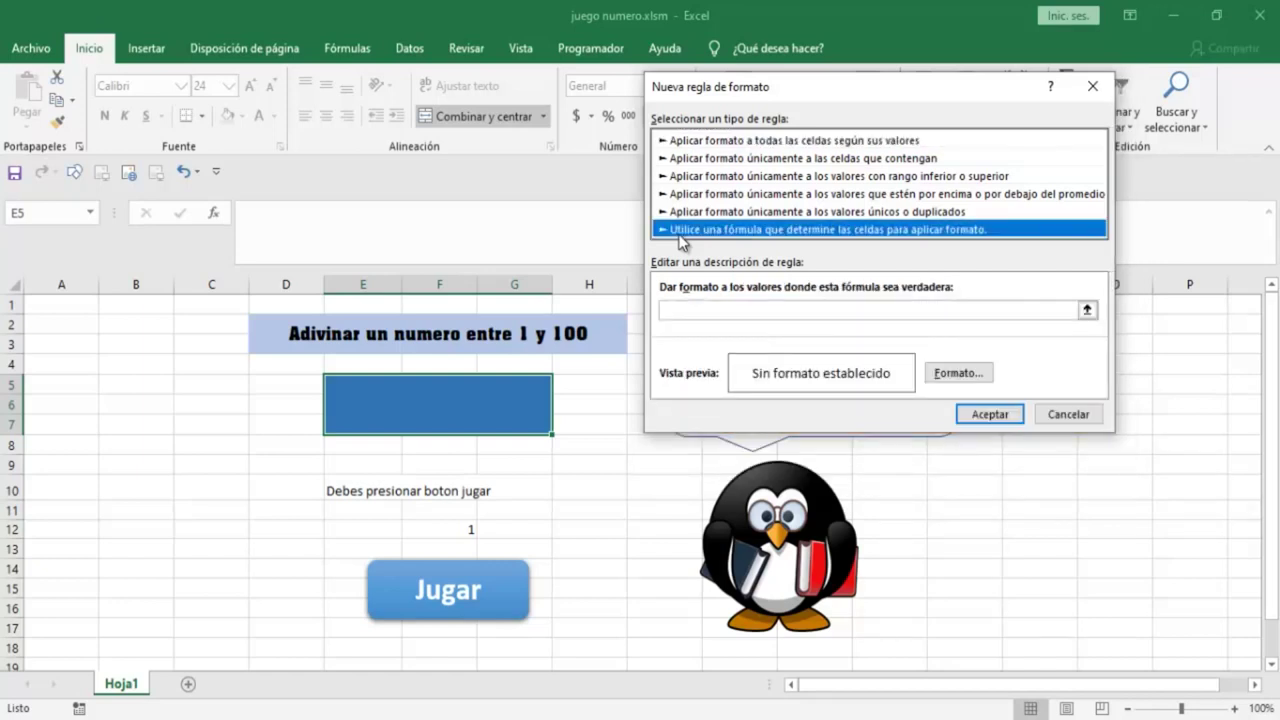
left_click(664, 311)
left_click(527, 391)
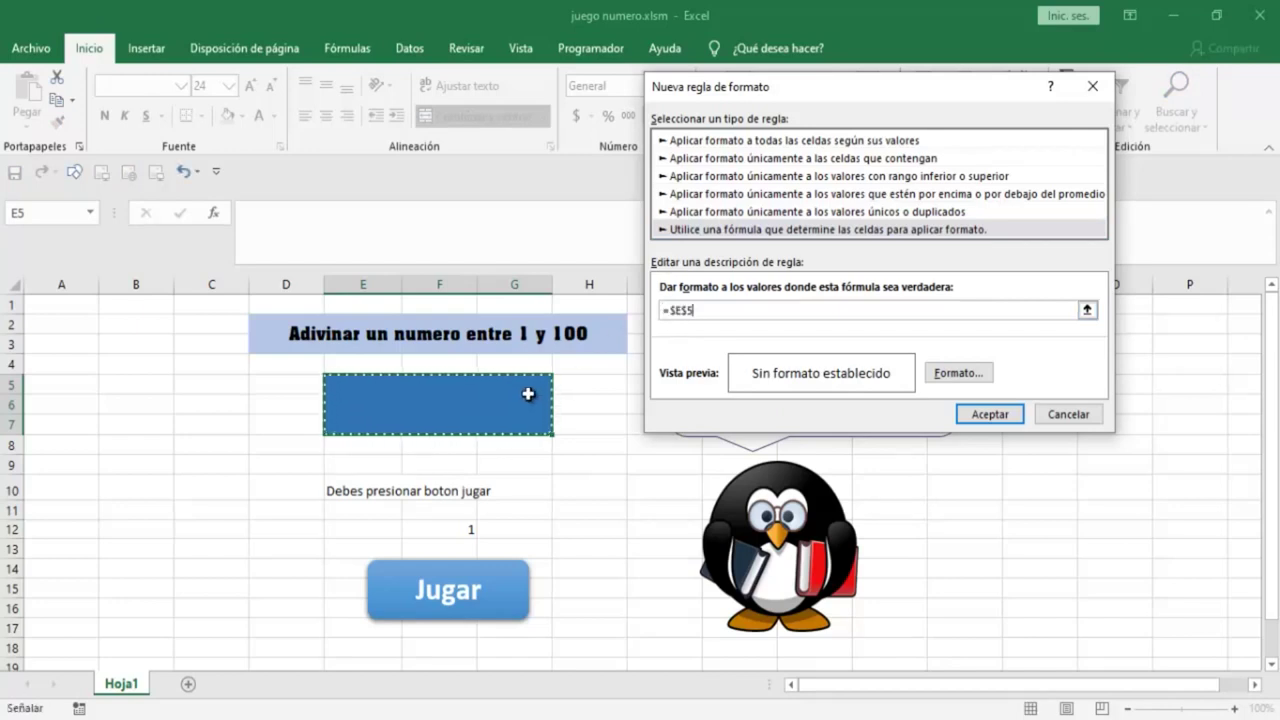
type("=")
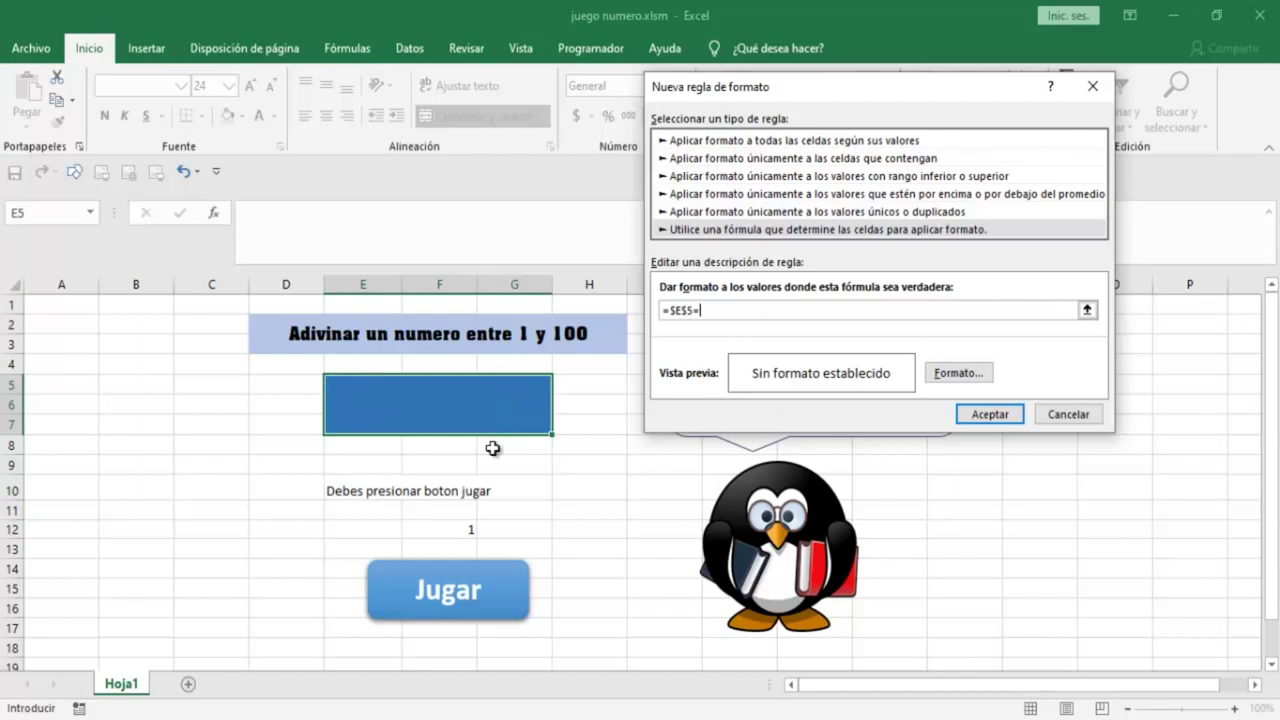
left_click(440, 527)
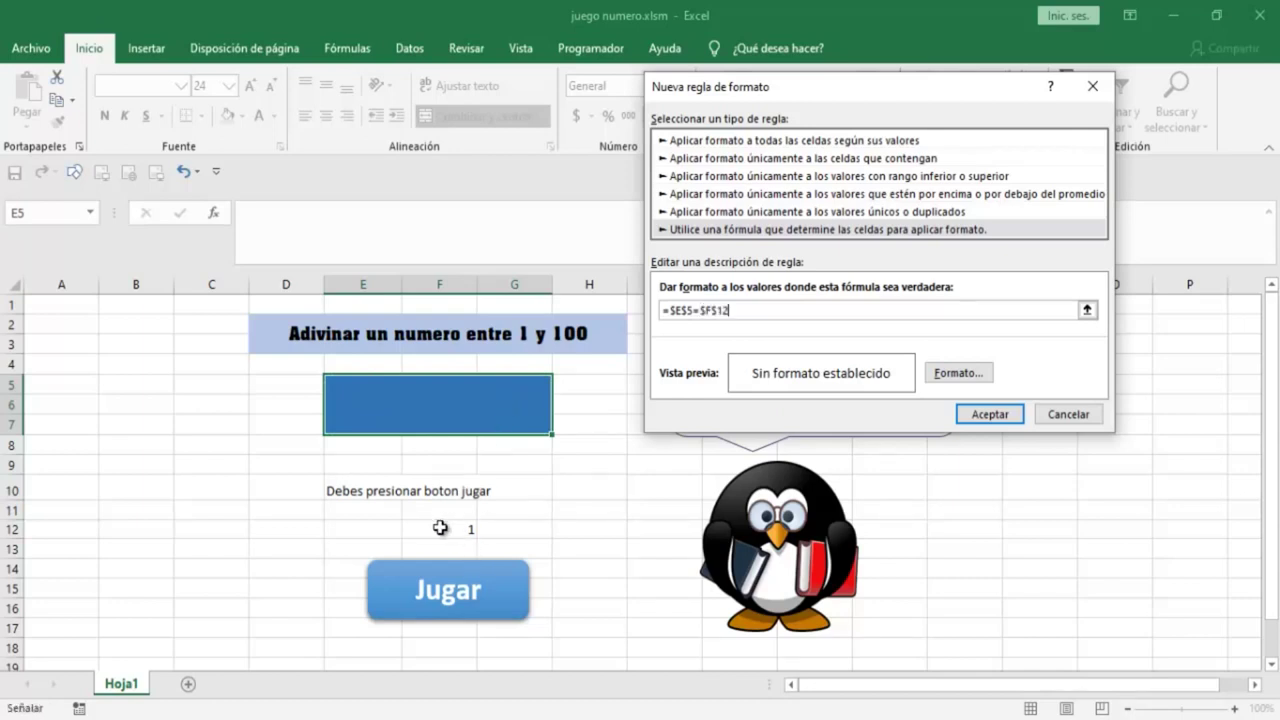
left_click(959, 372)
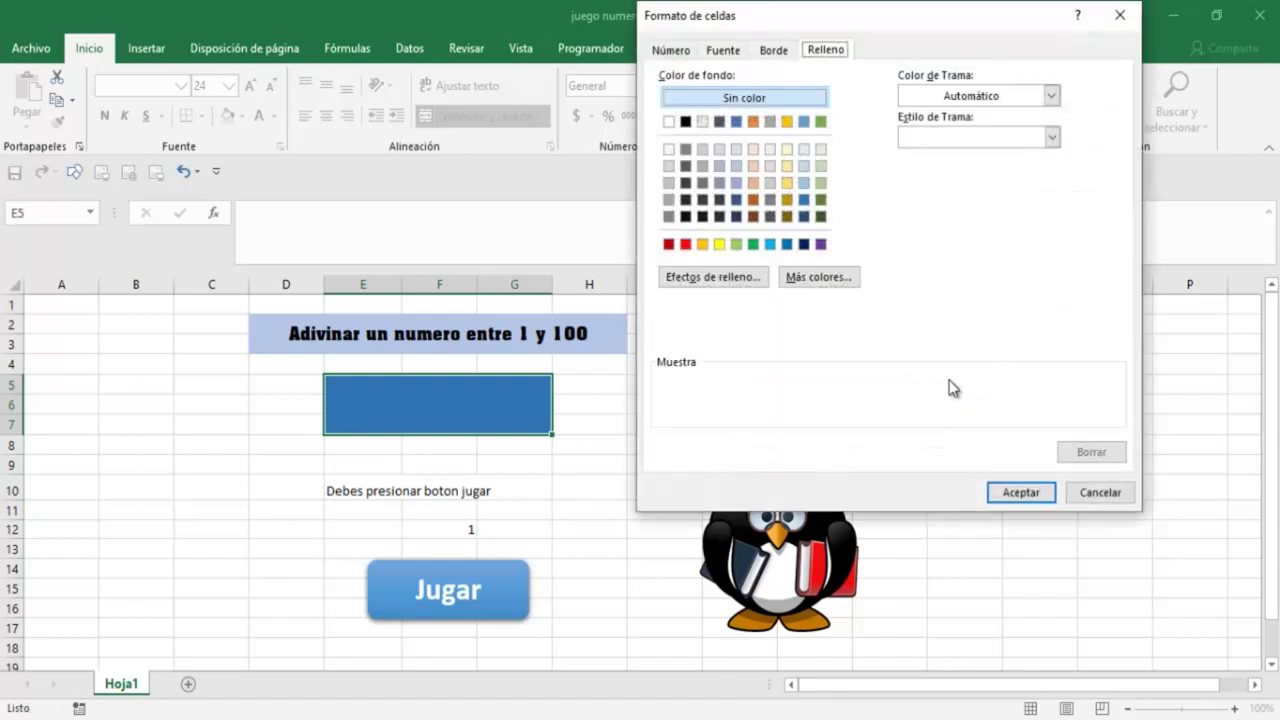
left_click(686, 245)
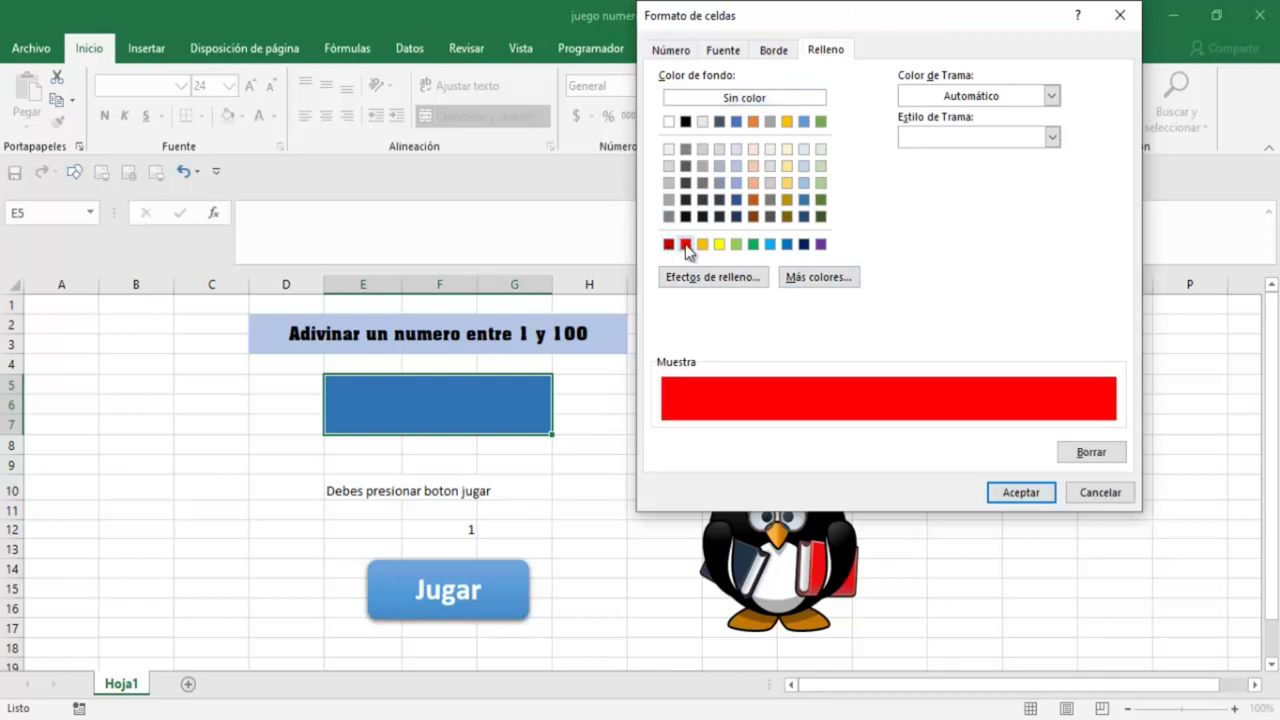
left_click(753, 244)
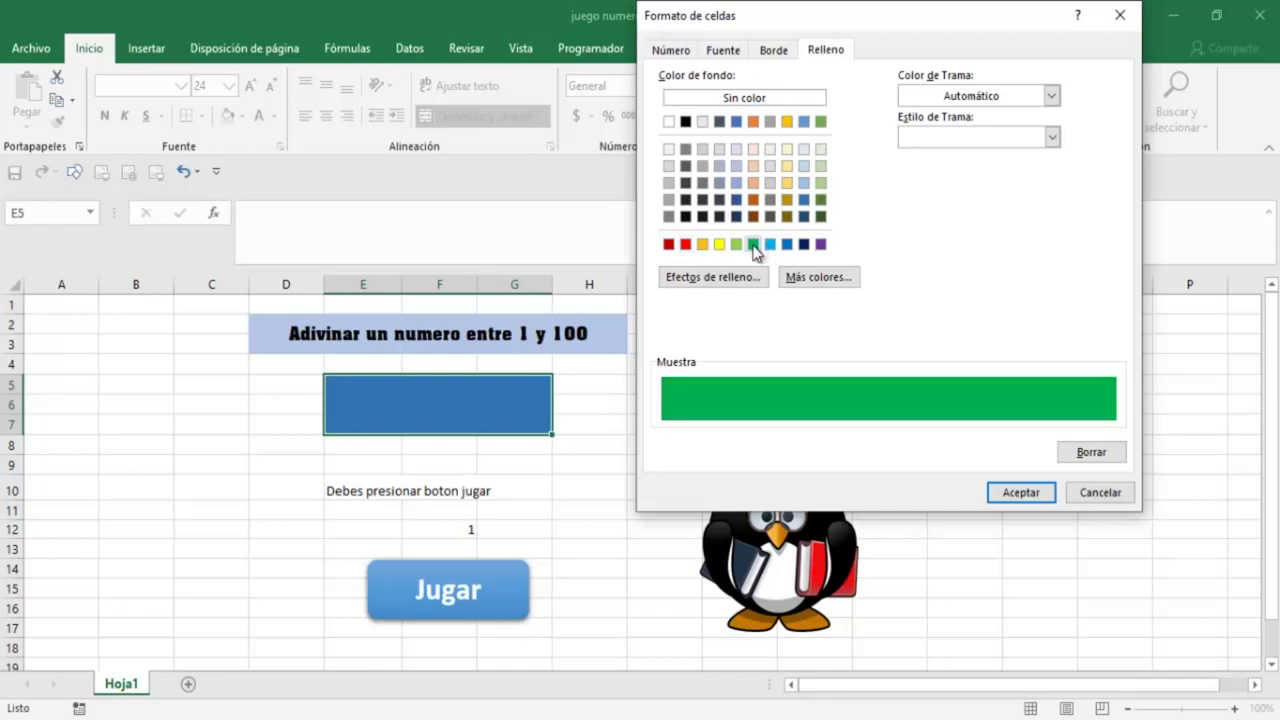
left_click(1019, 492)
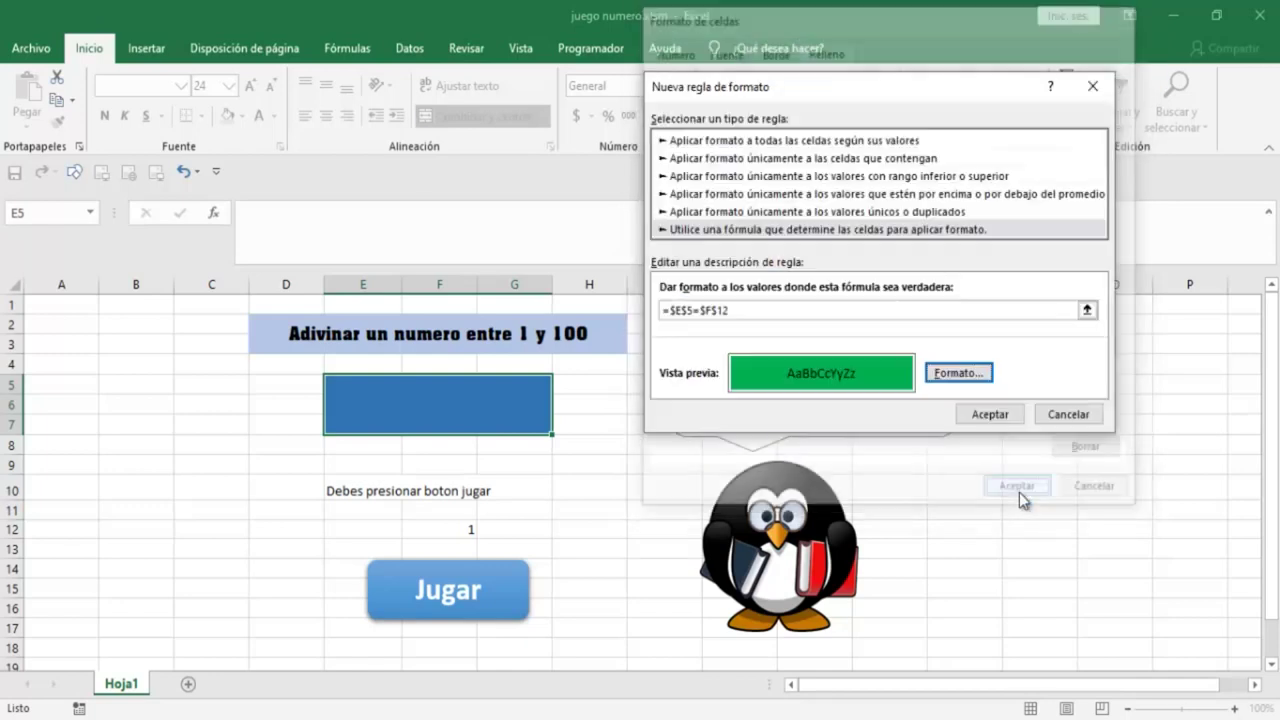
left_click(986, 415)
left_click(545, 478)
Guess 1 in E5 to check the green fill on a correct guess.
left_click(503, 418)
type("1")
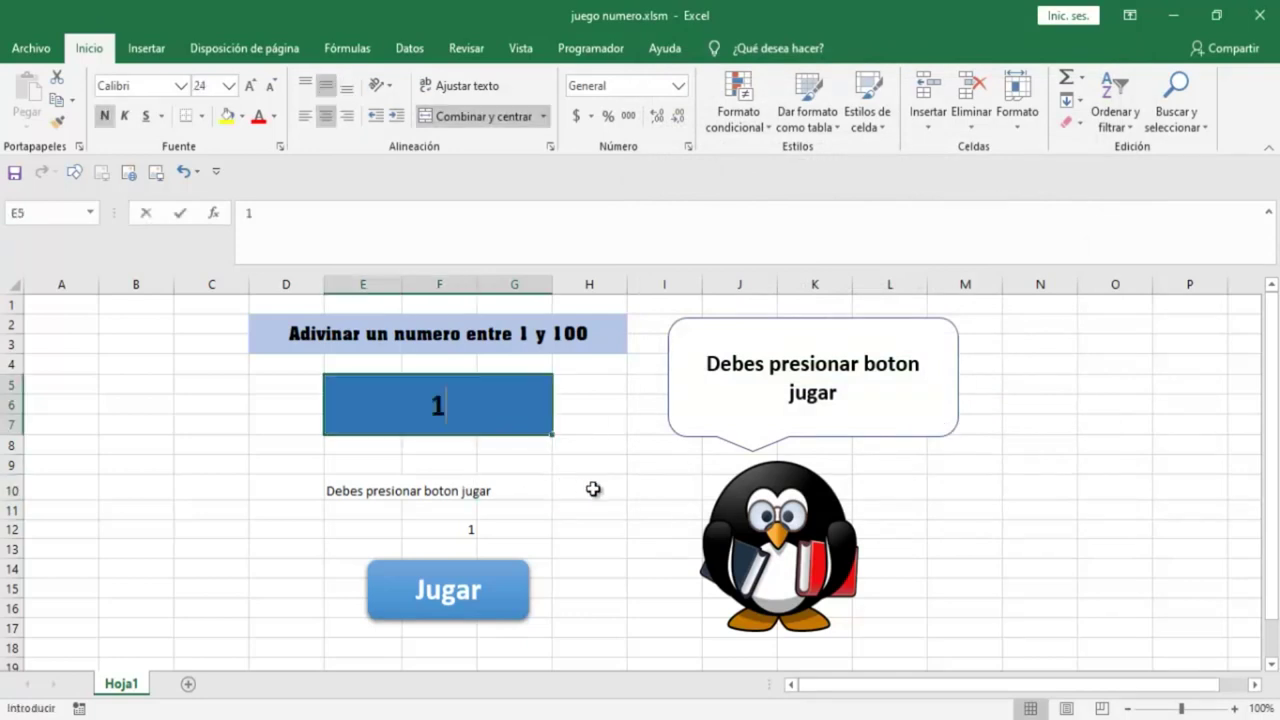
left_click(592, 487)
left_click(519, 418)
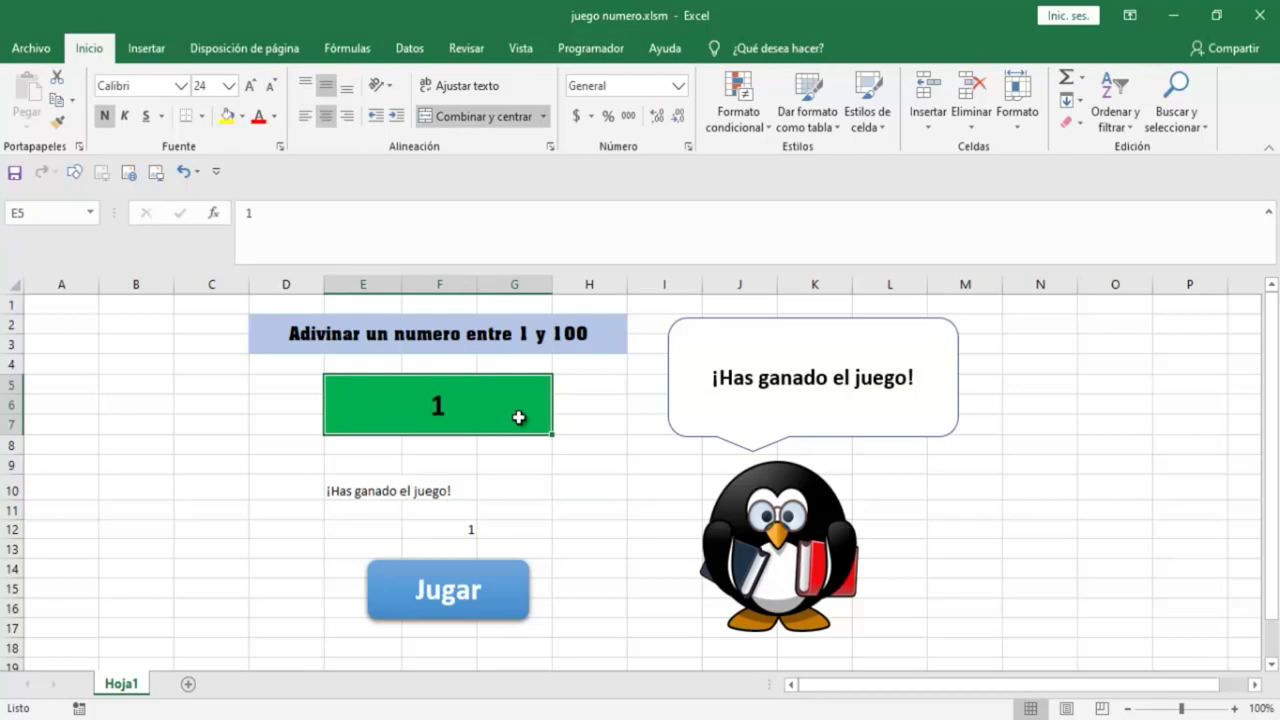
Roll new hidden numbers with Jugar until it lands on 21, hint 'El numero es mayor'.
left_click(486, 591)
left_click(452, 590)
left_click(450, 589)
left_click(452, 590)
left_click(452, 589)
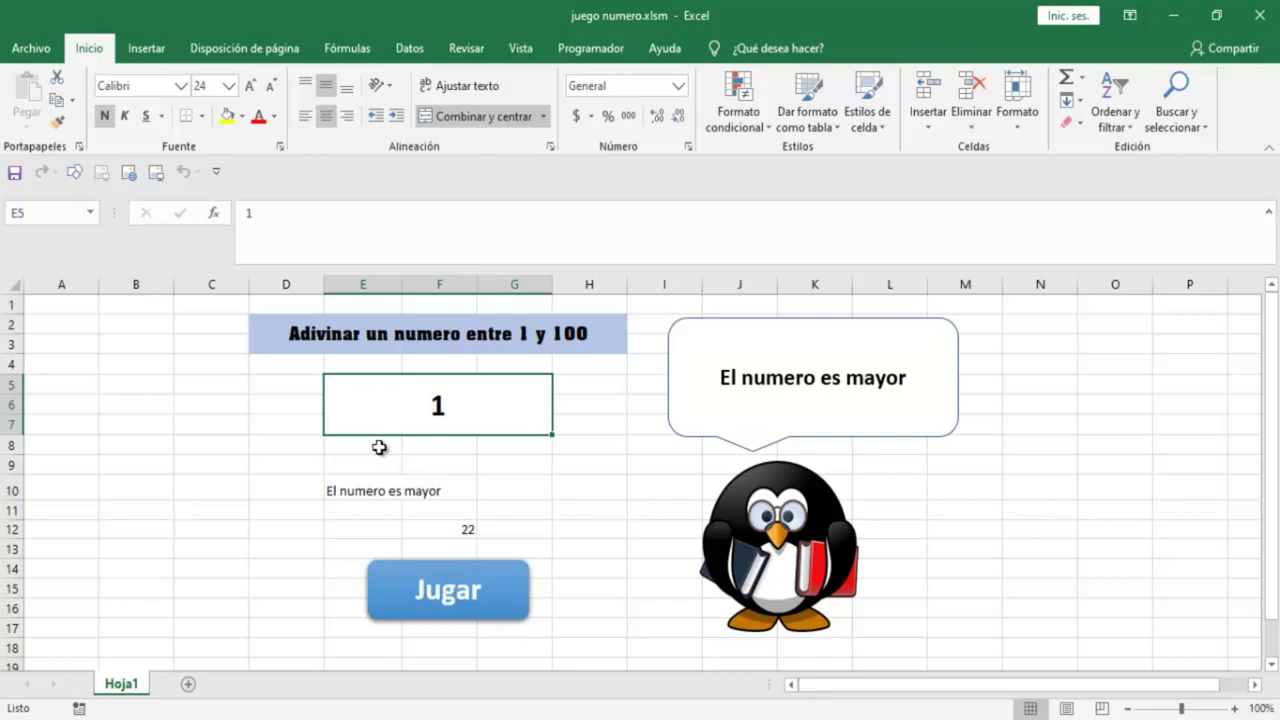
left_click(395, 585)
left_click(590, 48)
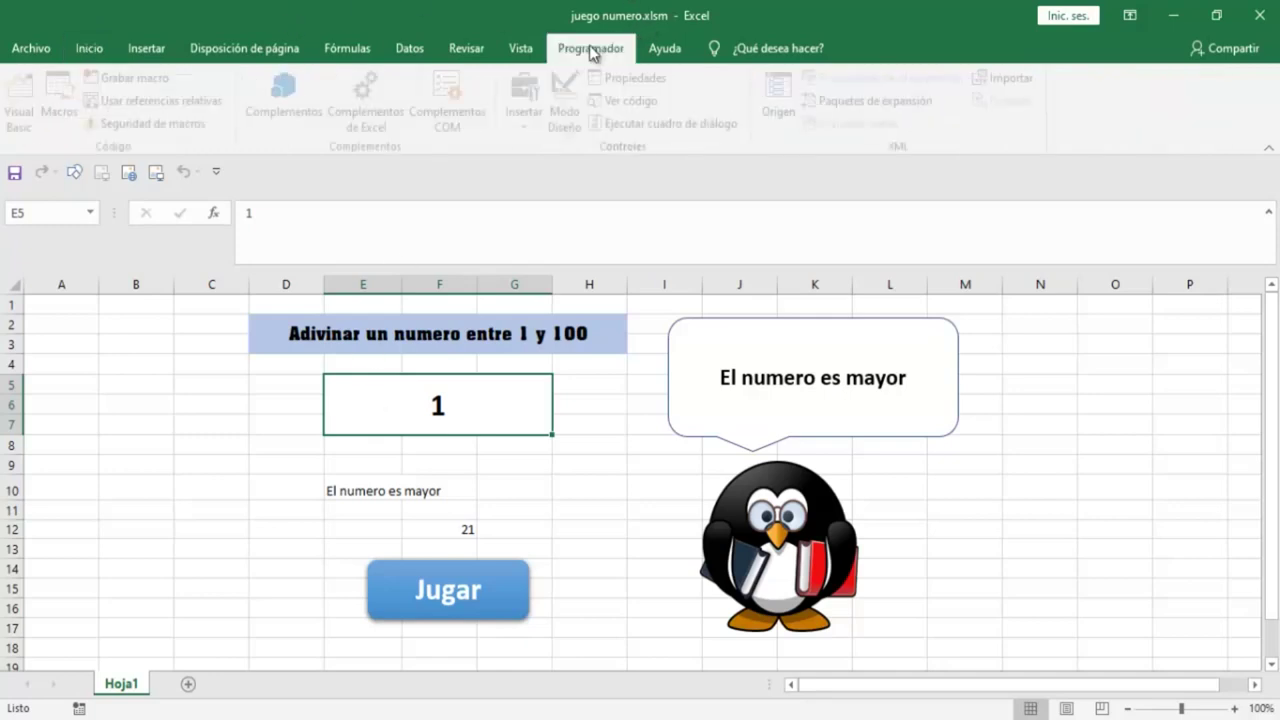
Add Range("E5").Select after the Range("f12") line in the numero macro.
left_click(33, 94)
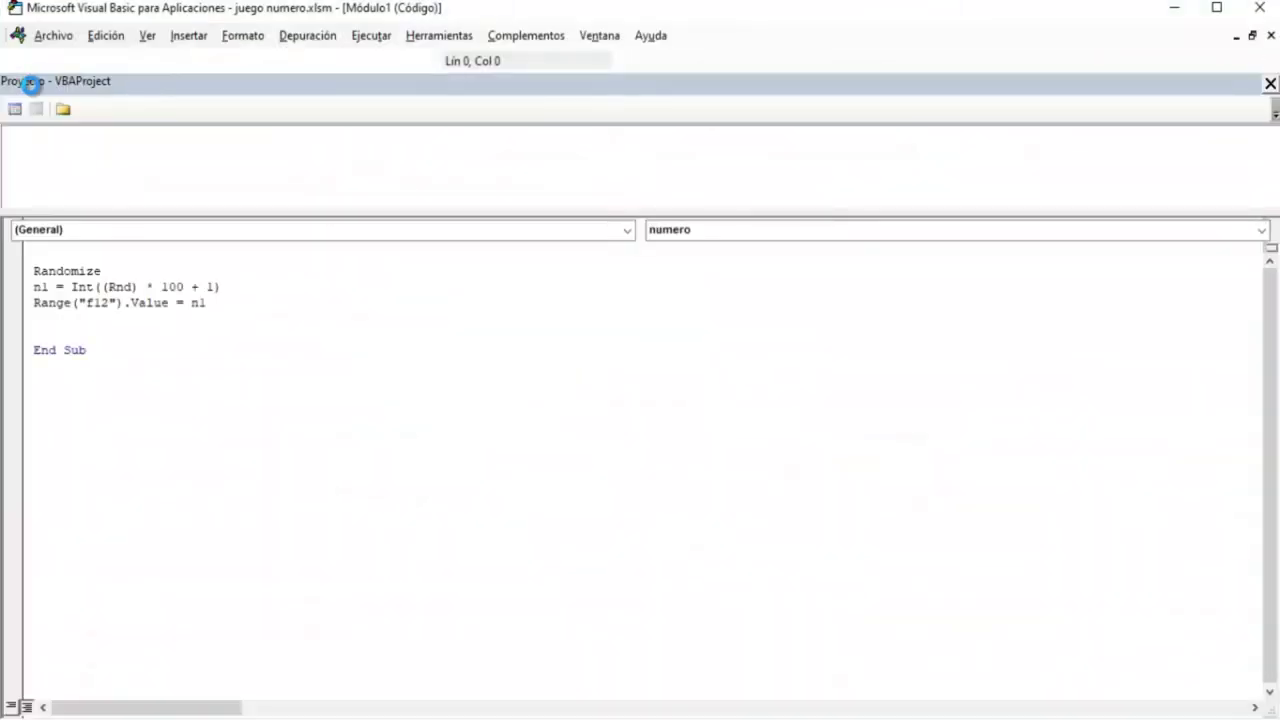
left_click(58, 322)
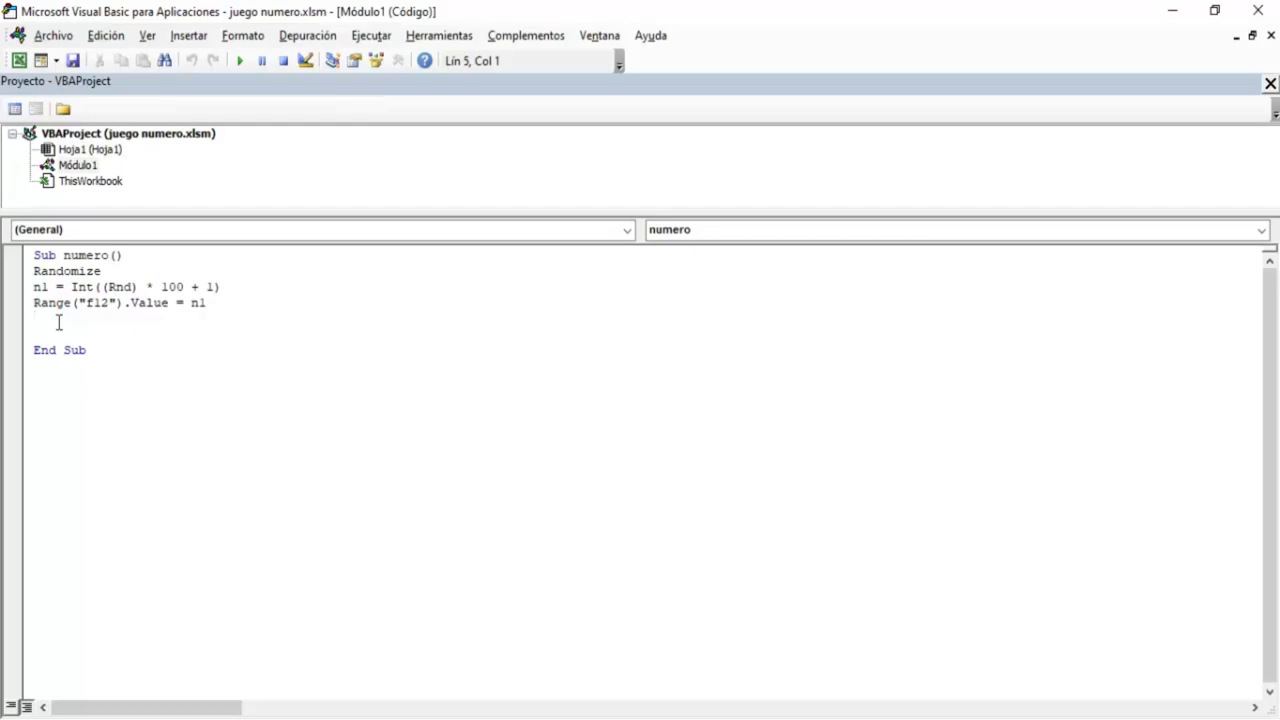
type("range")
type("(")
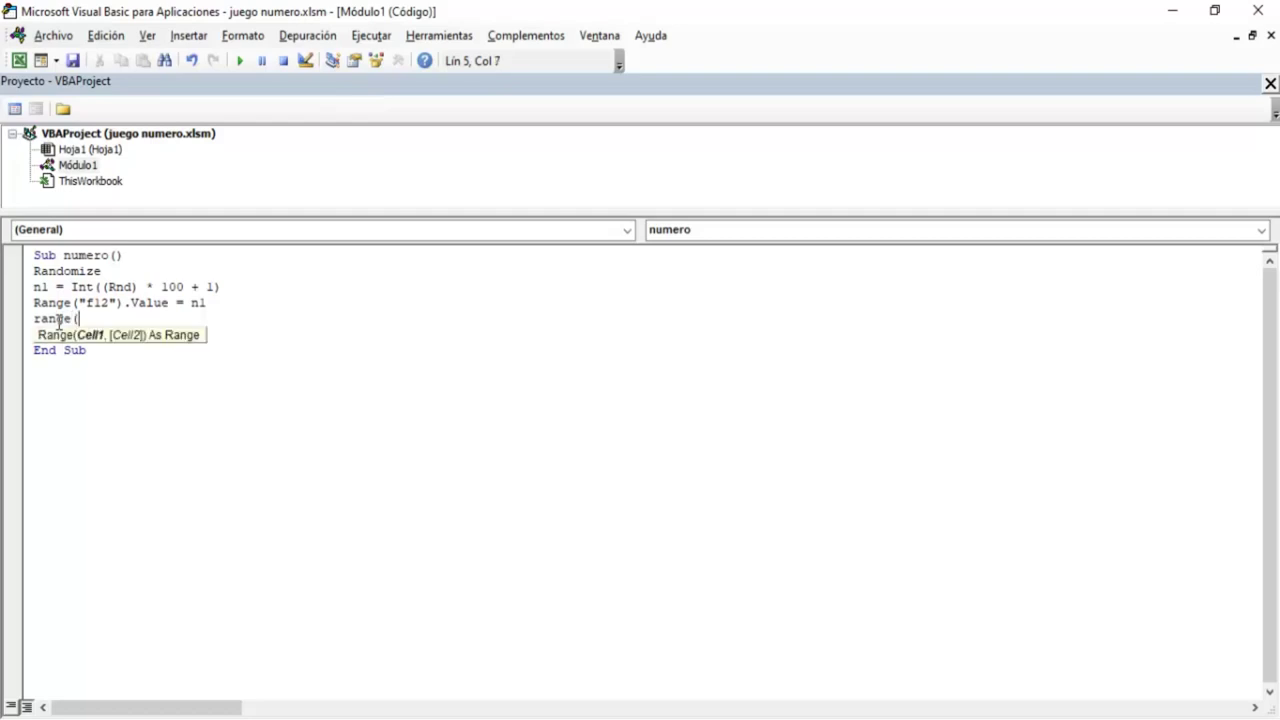
type("\"")
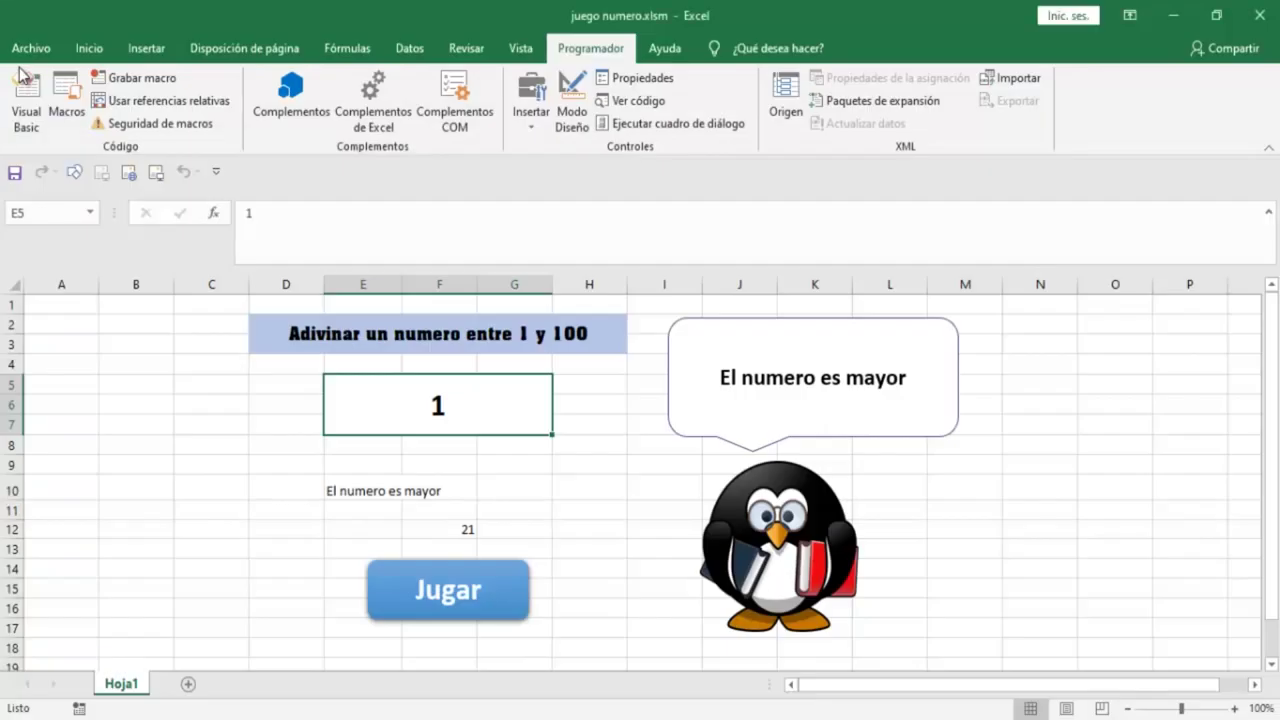
left_click(19, 60)
left_click(27, 100)
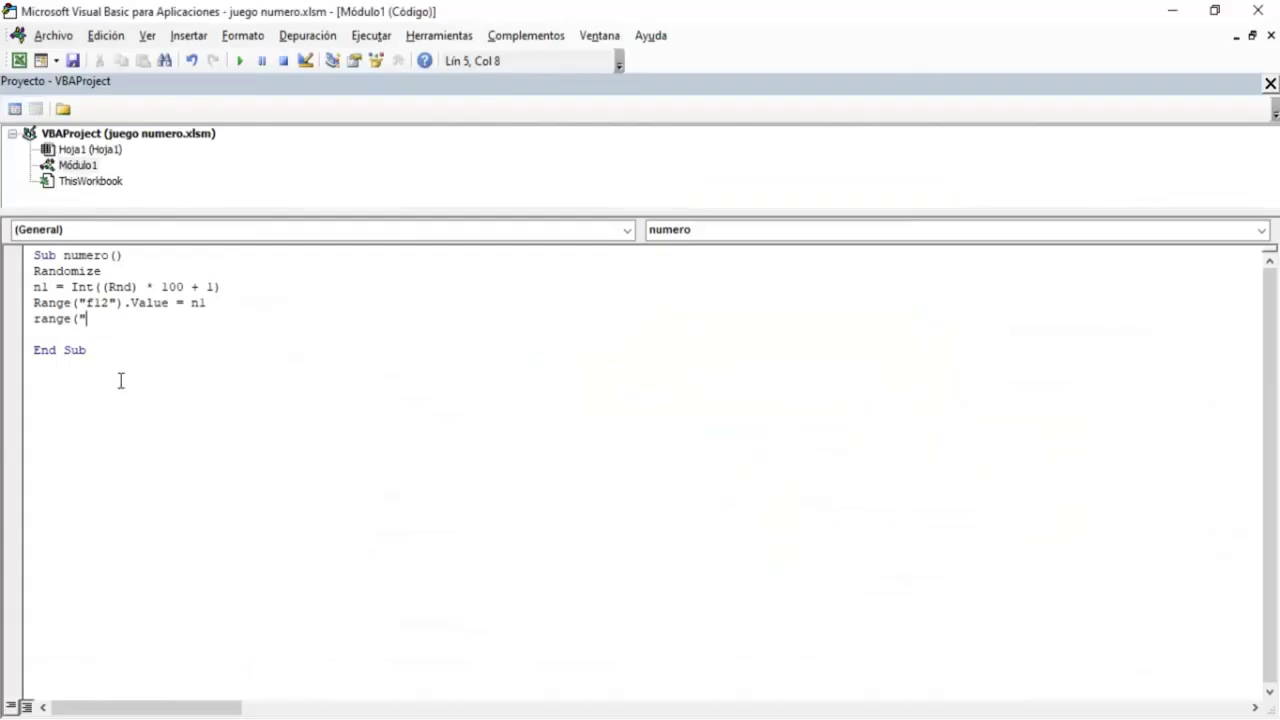
type("E")
type("5\"")
type(")")
type(".SE")
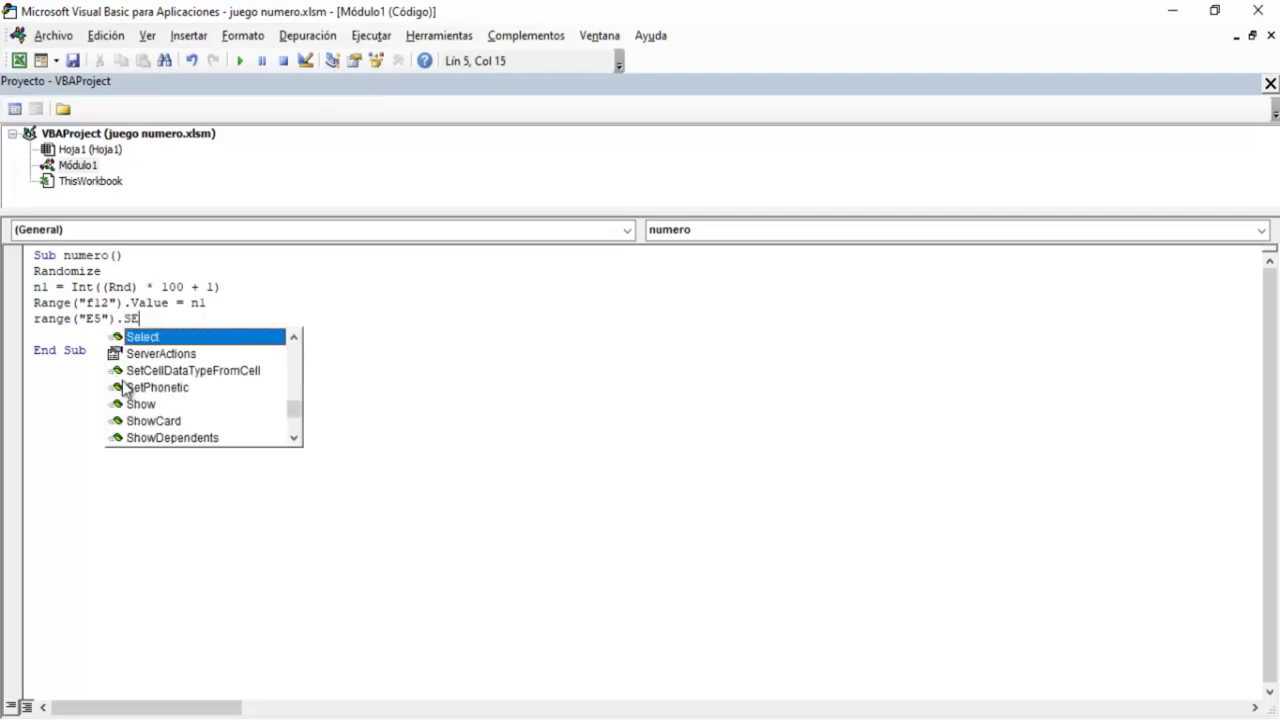
key("Escape")
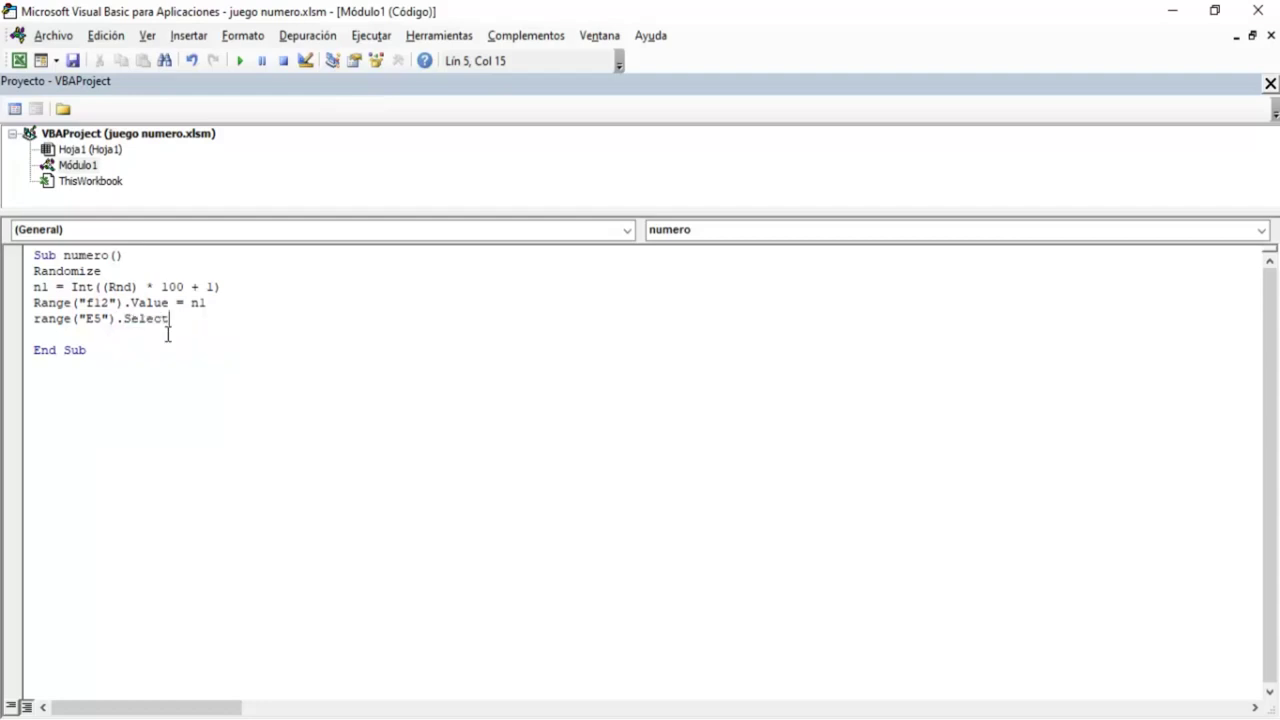
Add Selection.ClearContents on the next macro line and return to Excel.
key("Return")
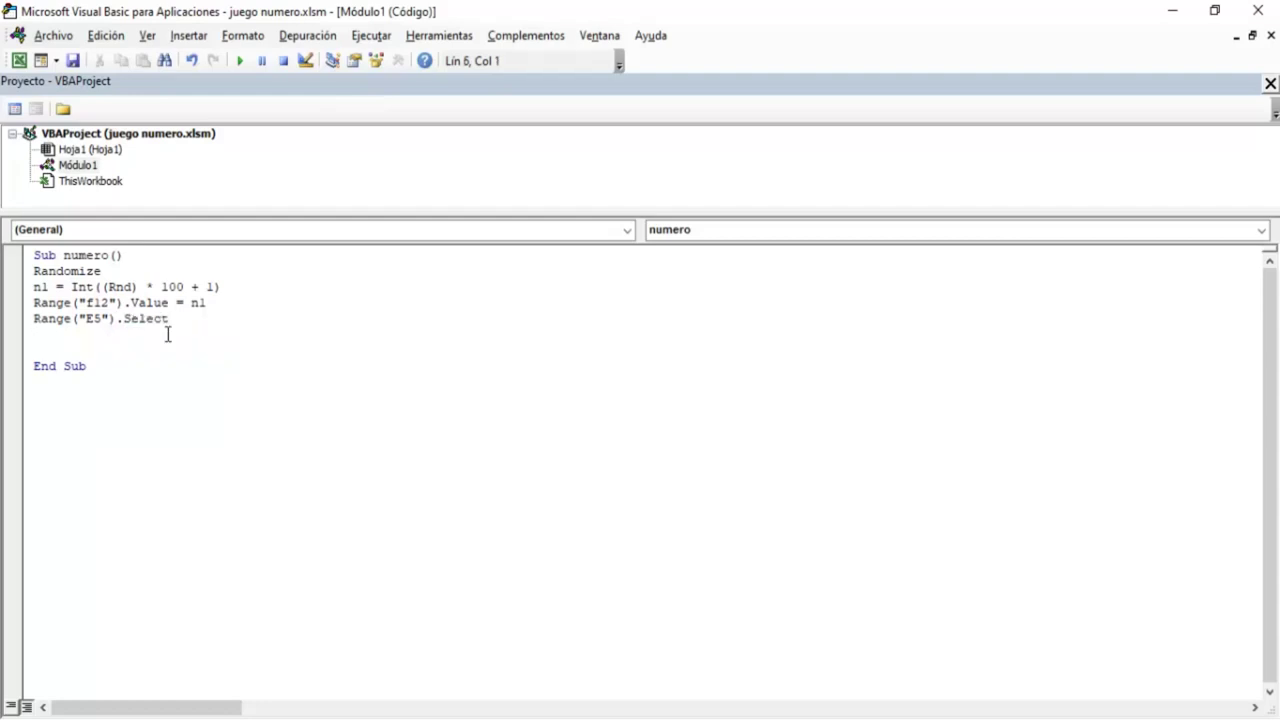
type("SE")
key("BackSpace")
type("election")
type(".cl")
type("ear")
type("cont")
type("ents")
key("Return")
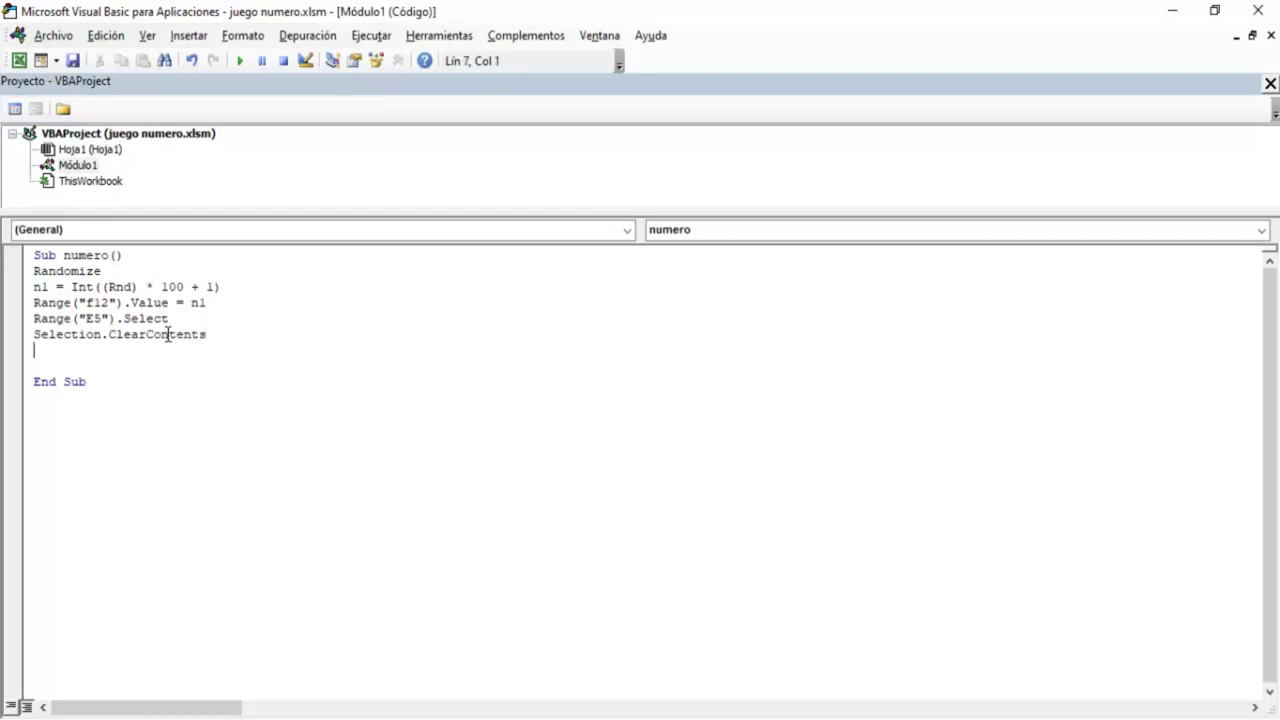
left_click(19, 60)
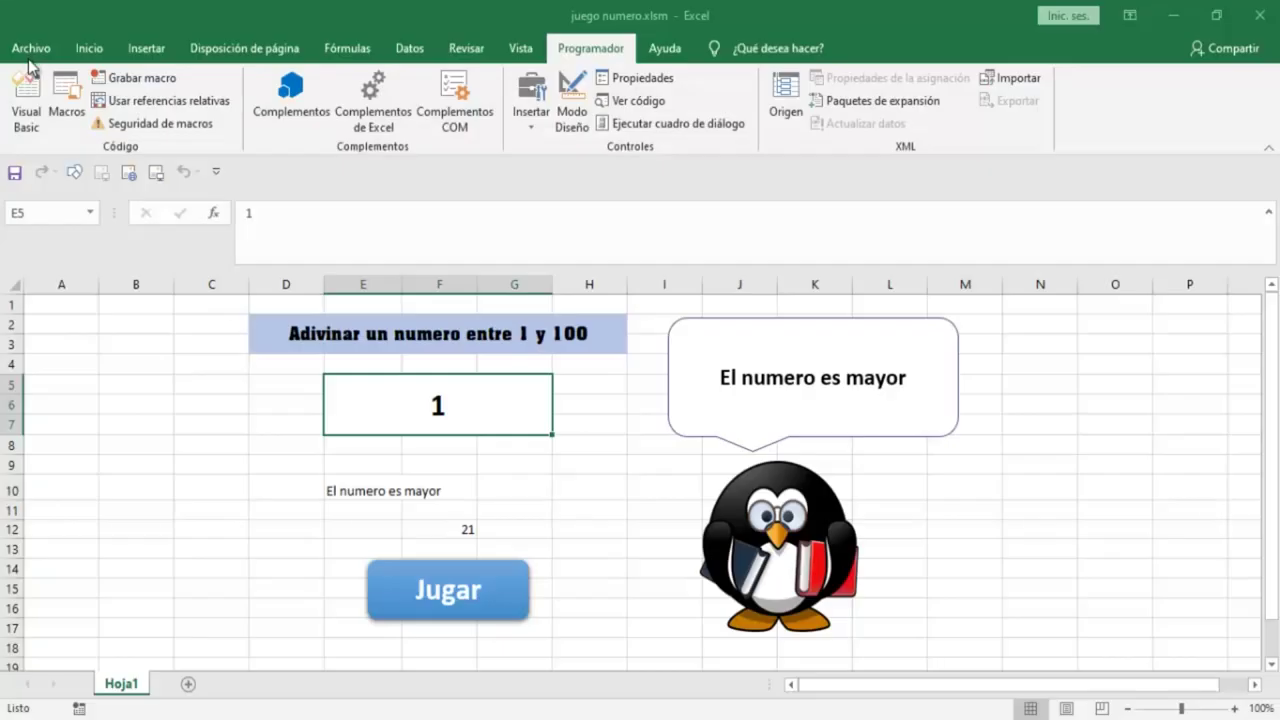
Start a new game with Jugar and enter the guess 58 in E5.
left_click(563, 546)
left_click(492, 594)
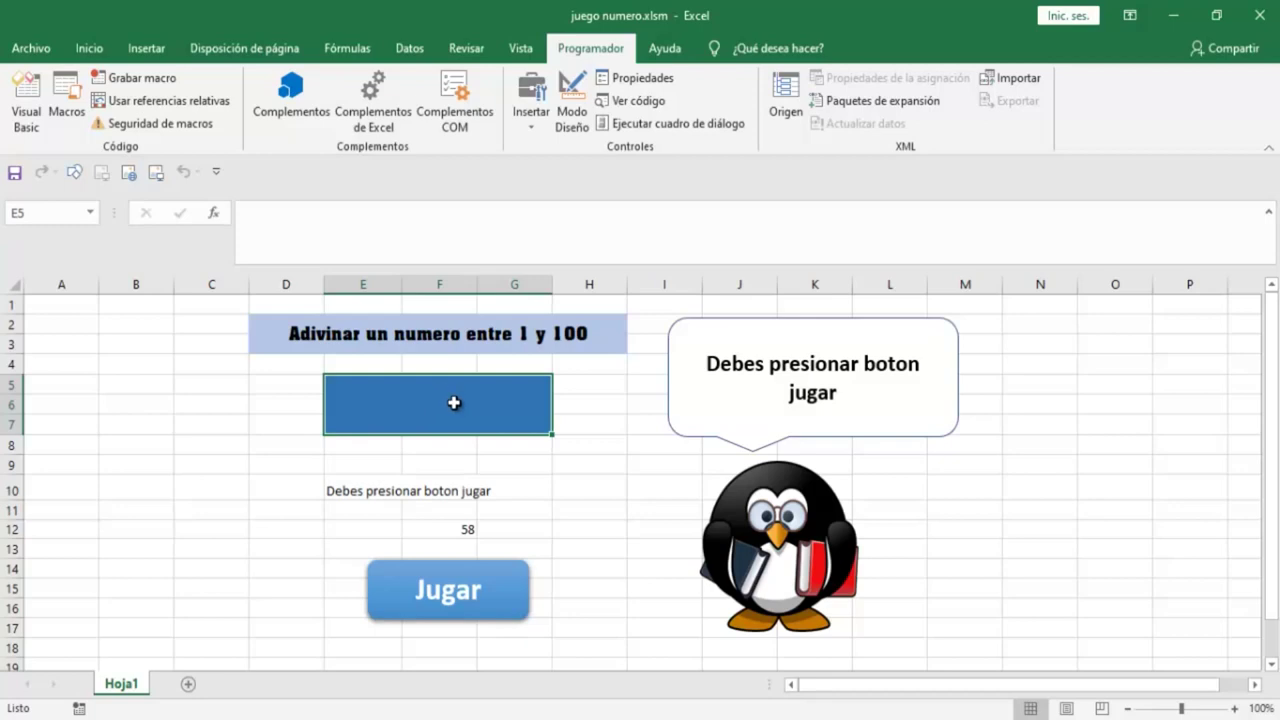
left_click(606, 486)
left_click(494, 411)
type("5")
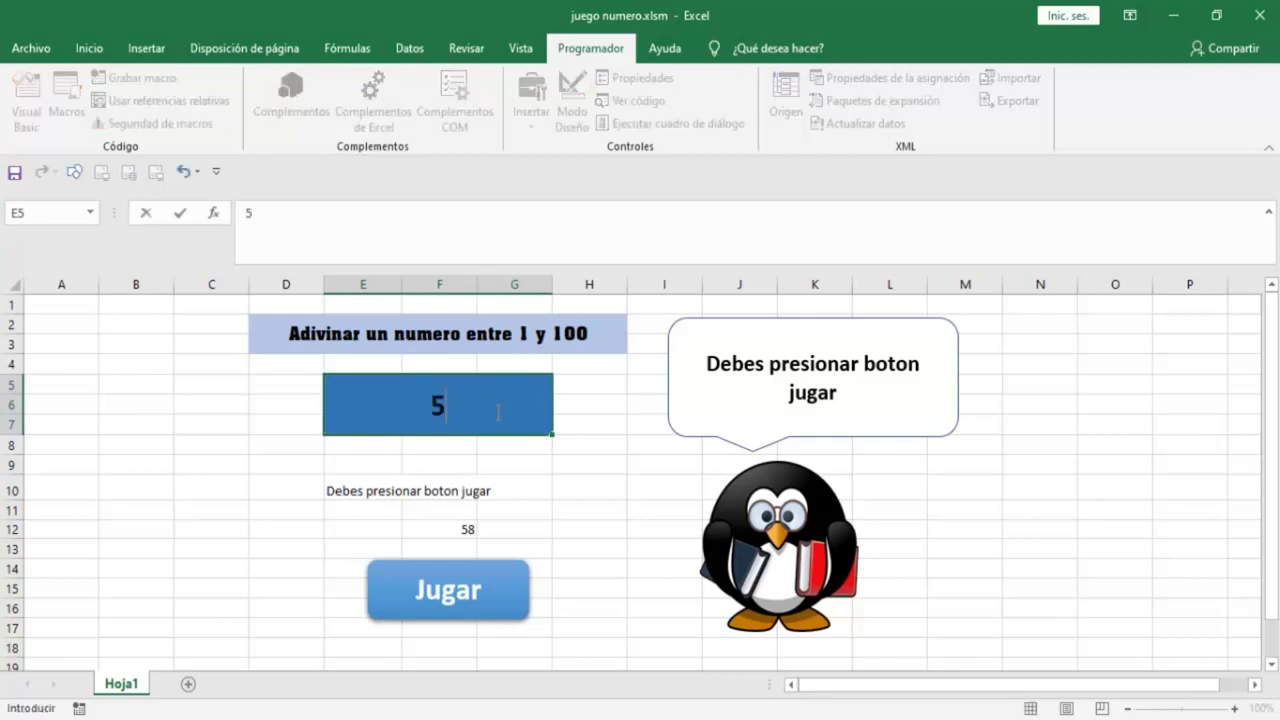
type("8")
key("Return")
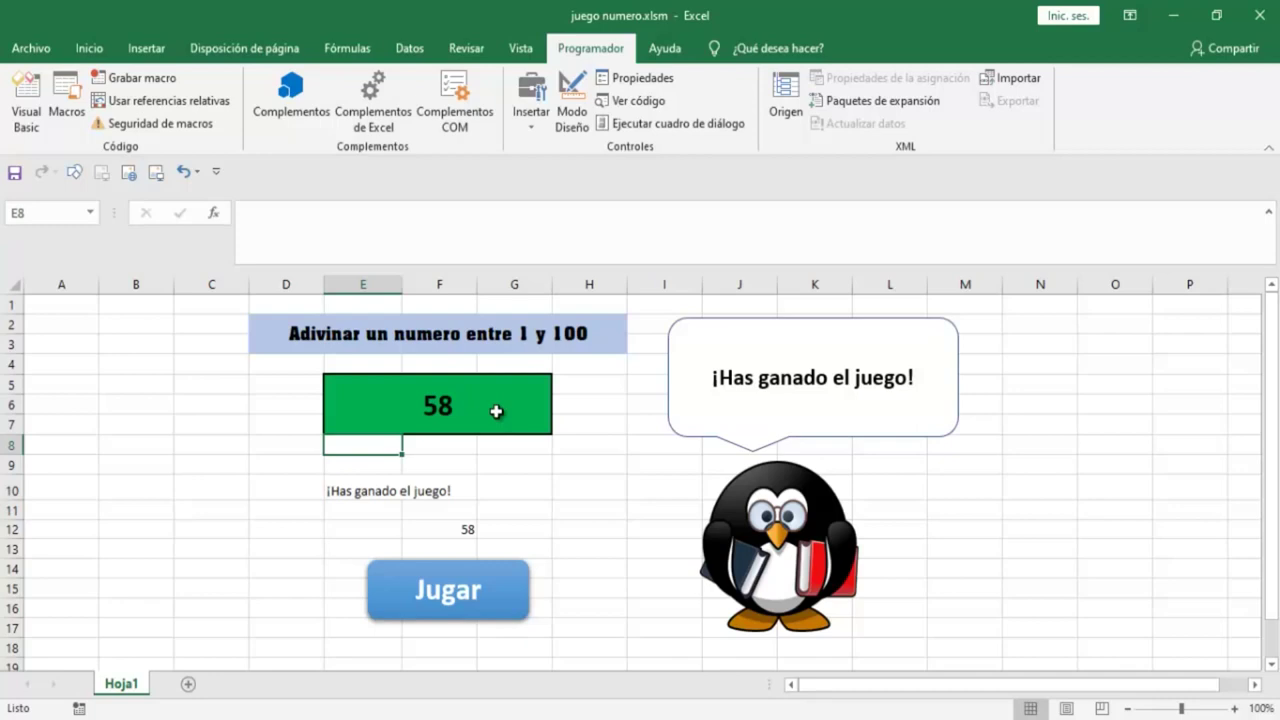
Guess 5 in E5, clearing the green fill and showing 'El numero es mayor'.
left_click(452, 406)
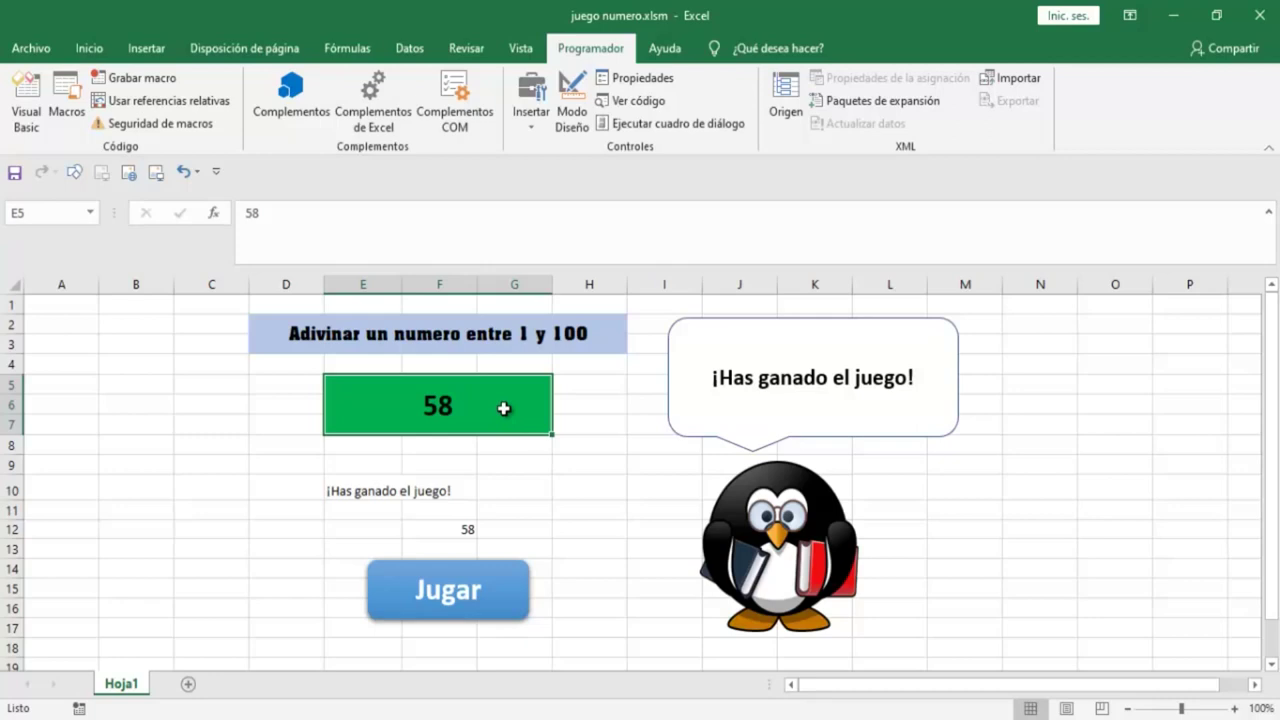
type("5")
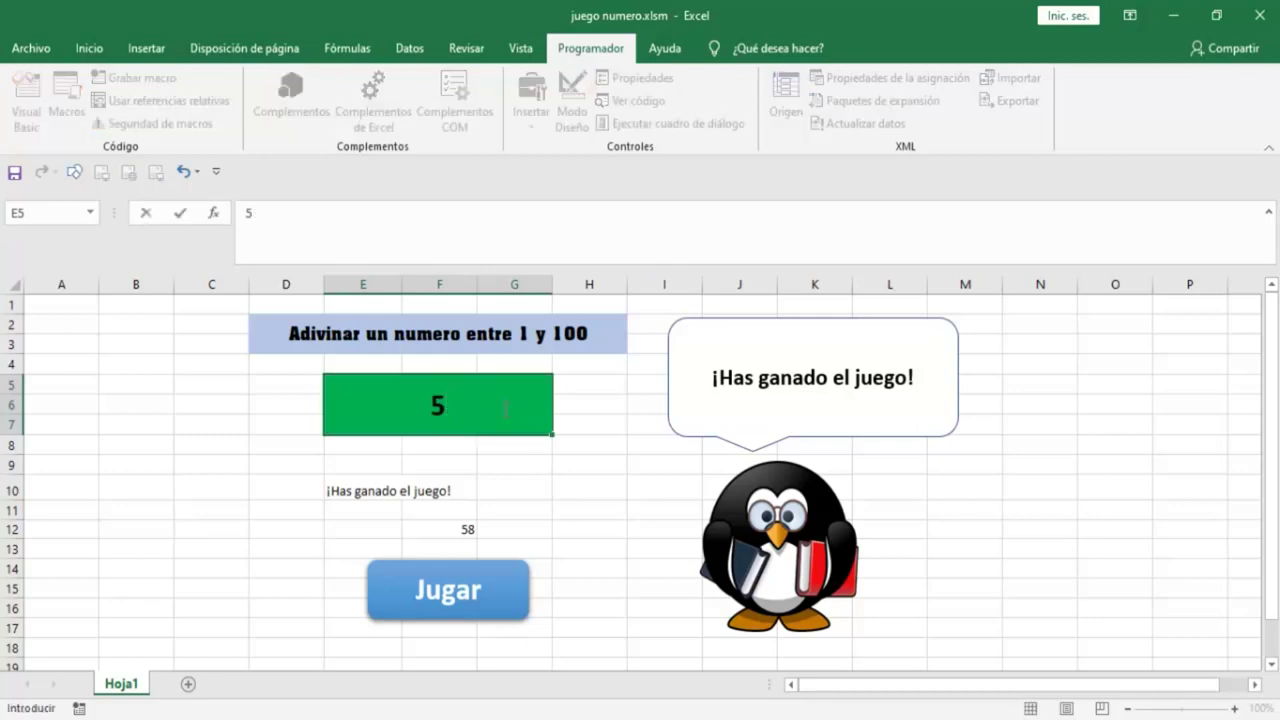
key("Return")
left_click(504, 408)
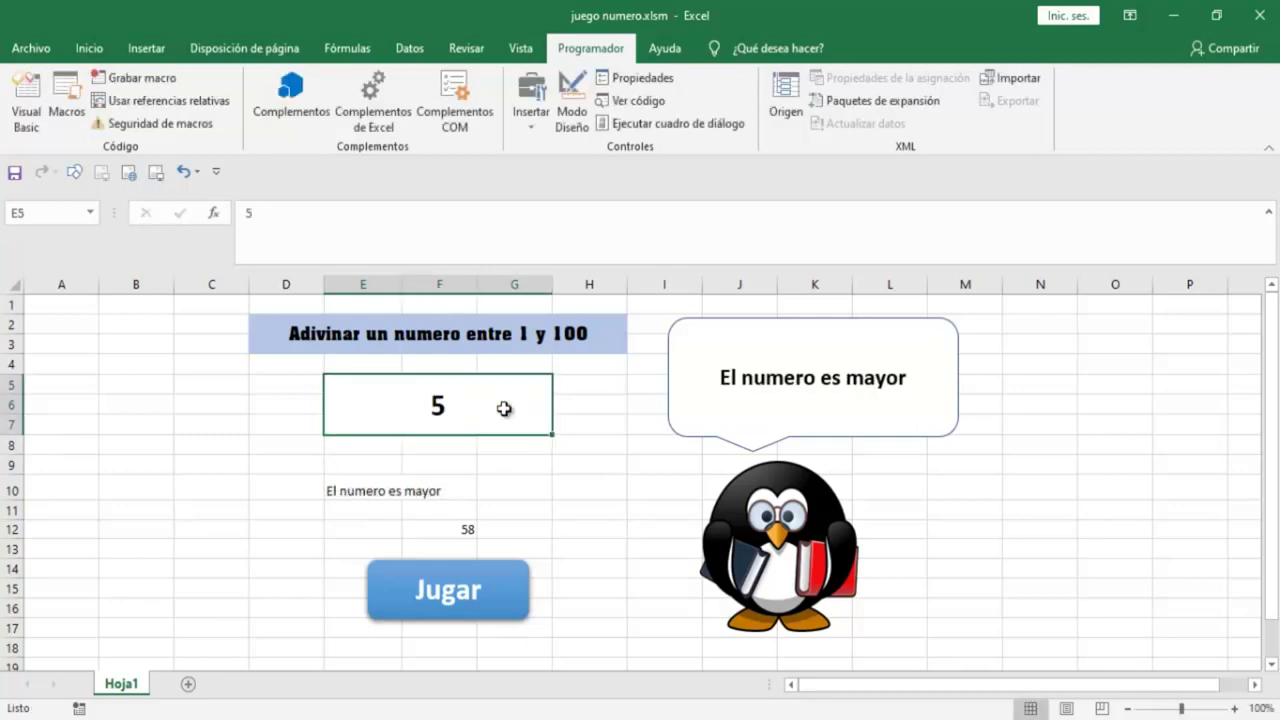
left_click(8, 488)
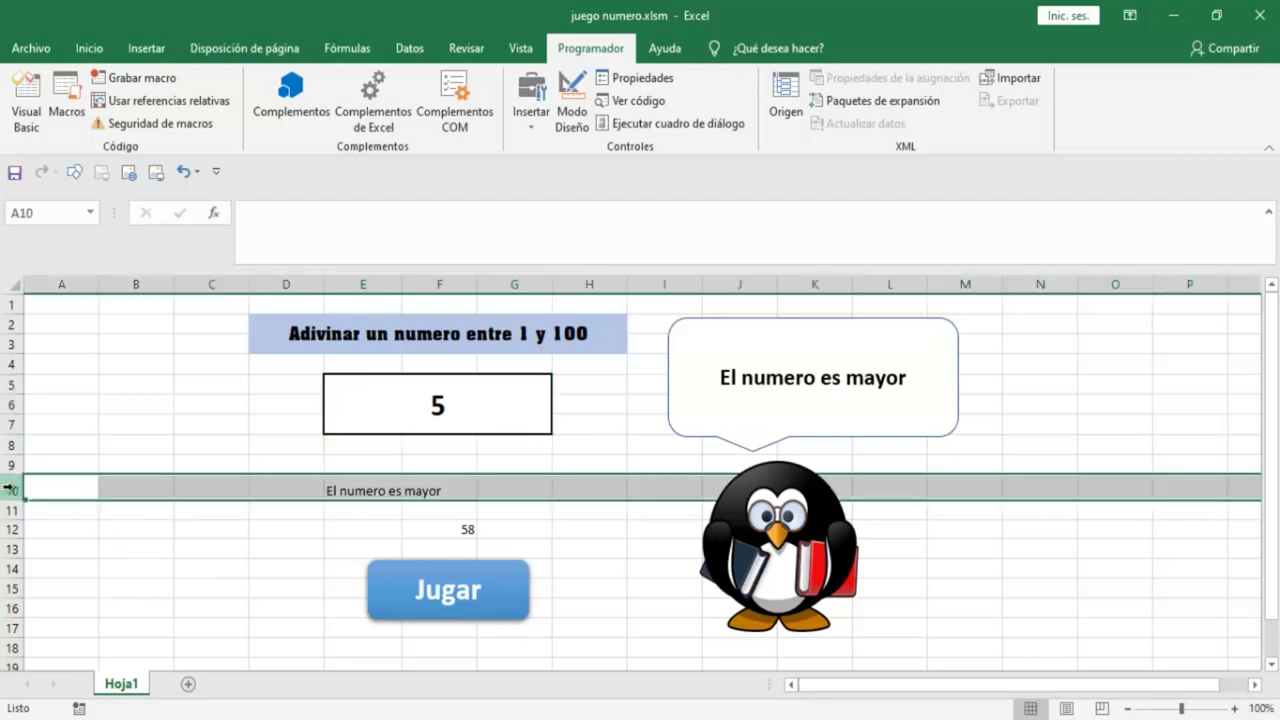
Hide helper rows 10 and 12.
right_click(18, 493)
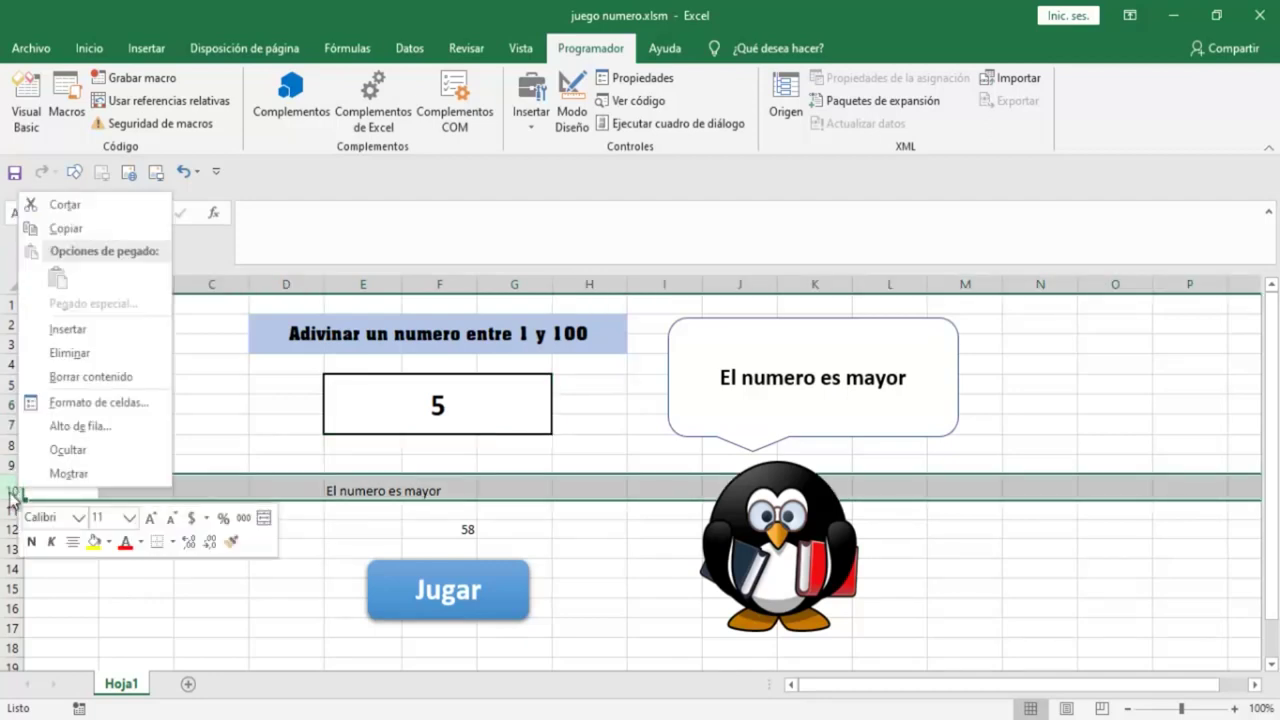
left_click(51, 450)
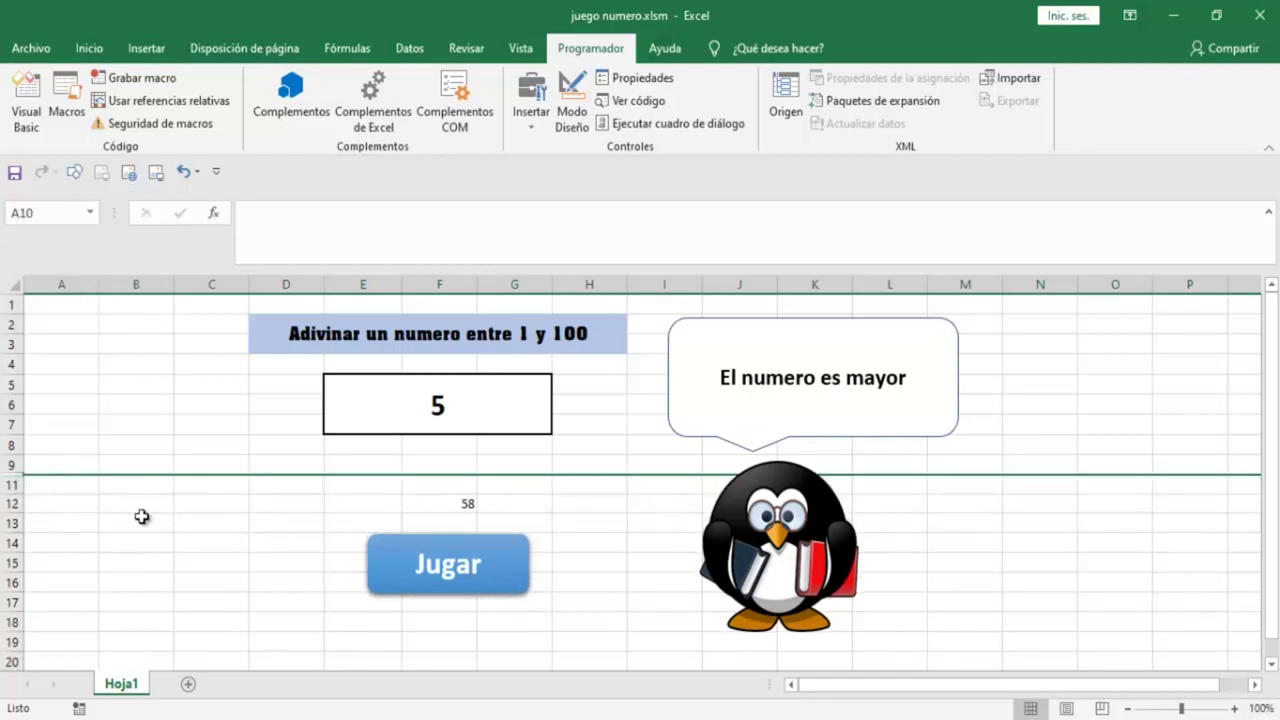
left_click(13, 504)
right_click(13, 504)
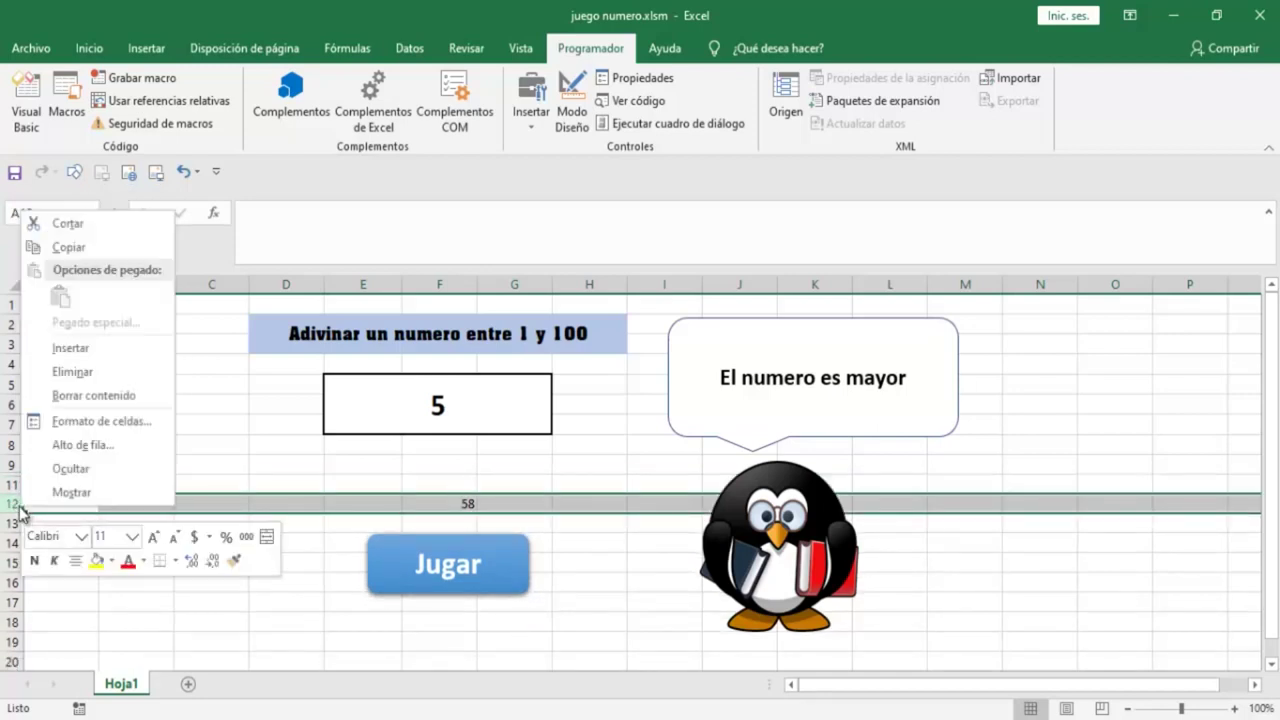
left_click(70, 469)
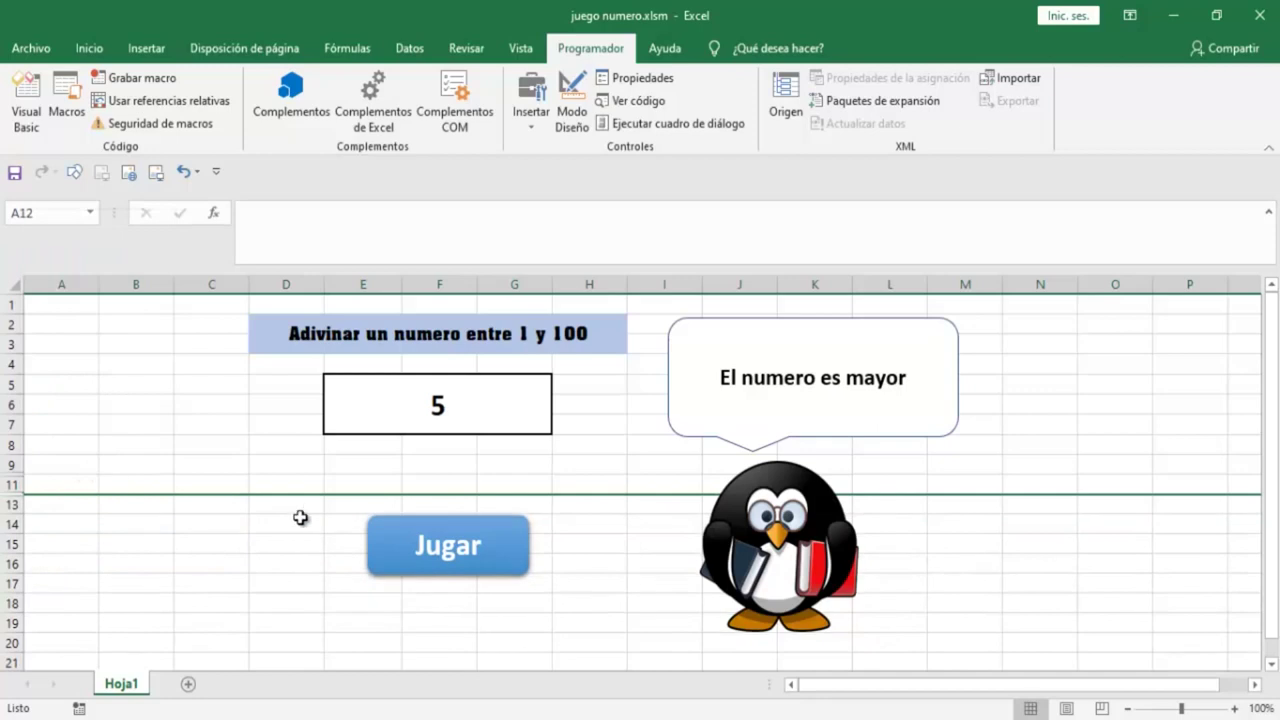
Move the Jugar button up just below the guess cell and start a new game.
left_click(305, 540)
left_click(393, 541)
right_click(393, 541)
key("Escape")
left_click_drag(378, 517, 373, 479)
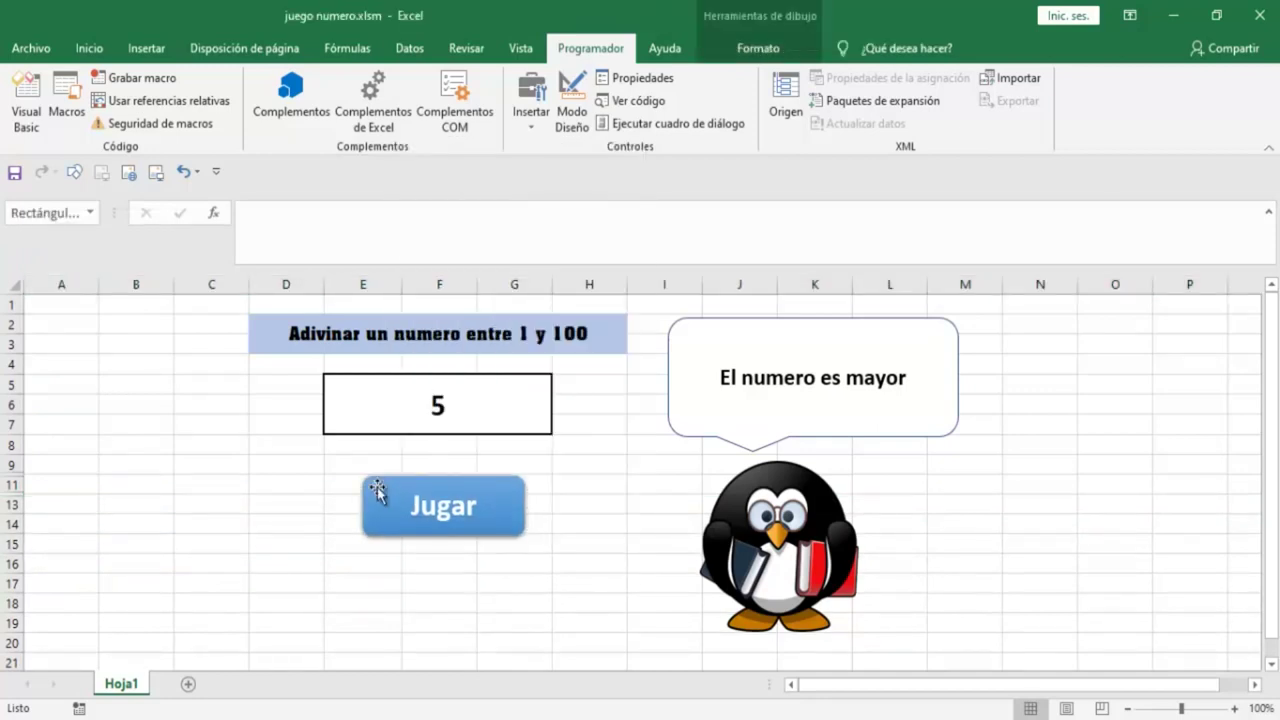
left_click(586, 629)
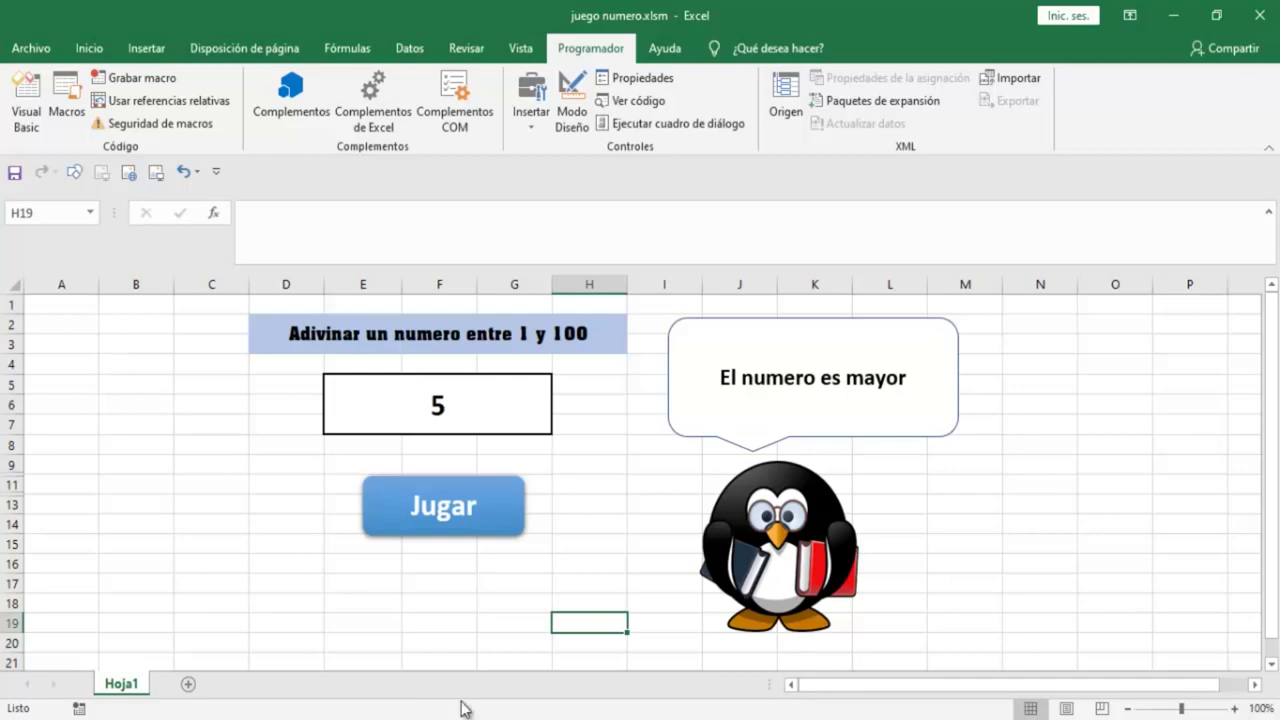
left_click(421, 530)
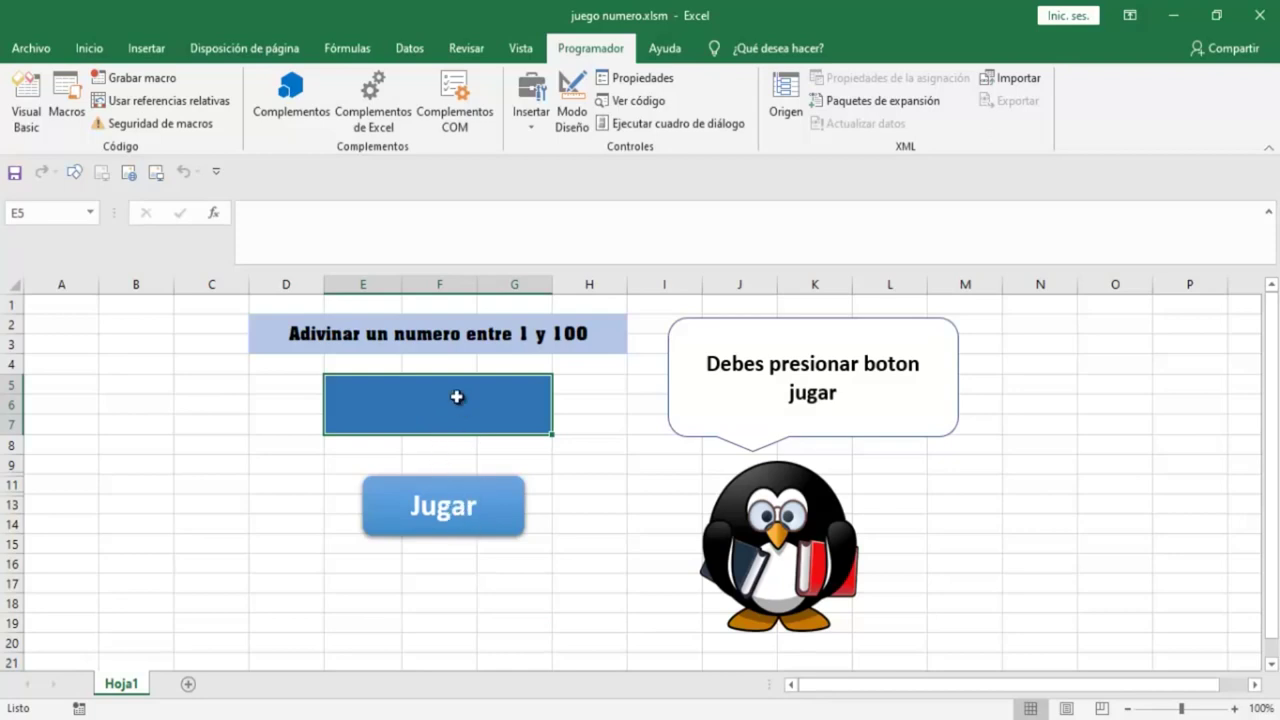
Enter the opening guesses 50, 60 and 70 in E5.
type("50")
key("Return")
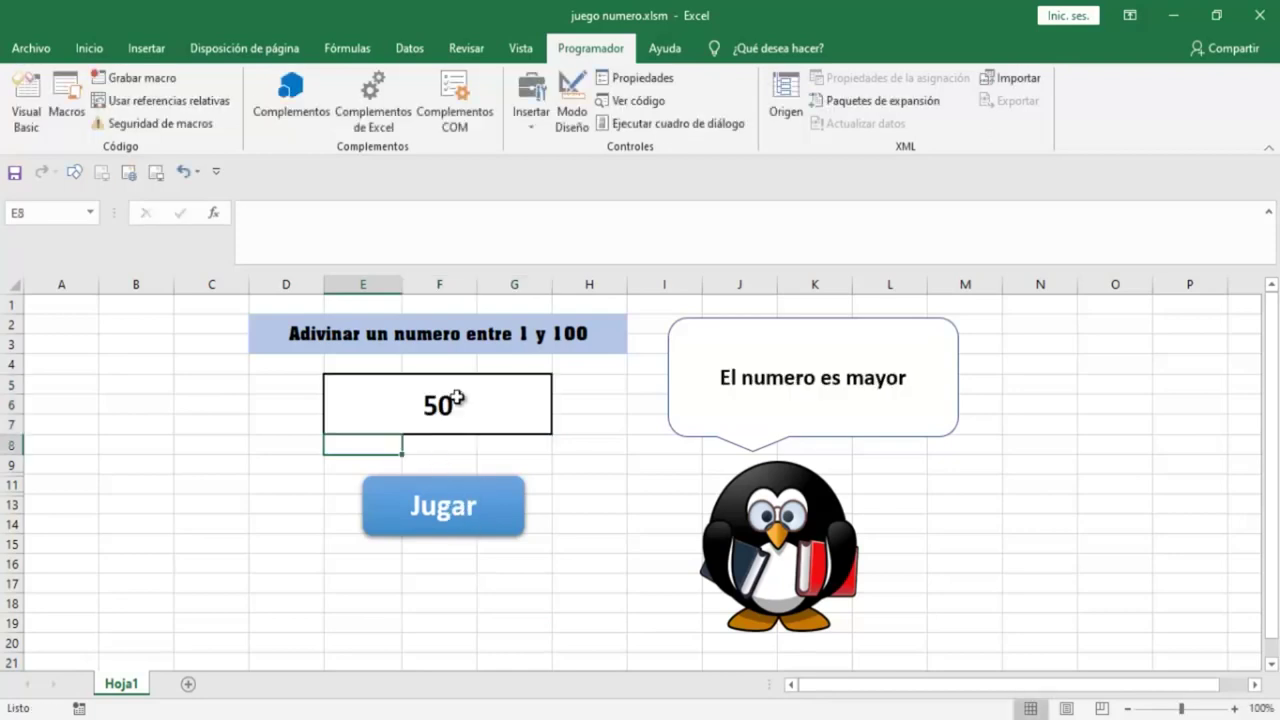
left_click(456, 399)
type("60")
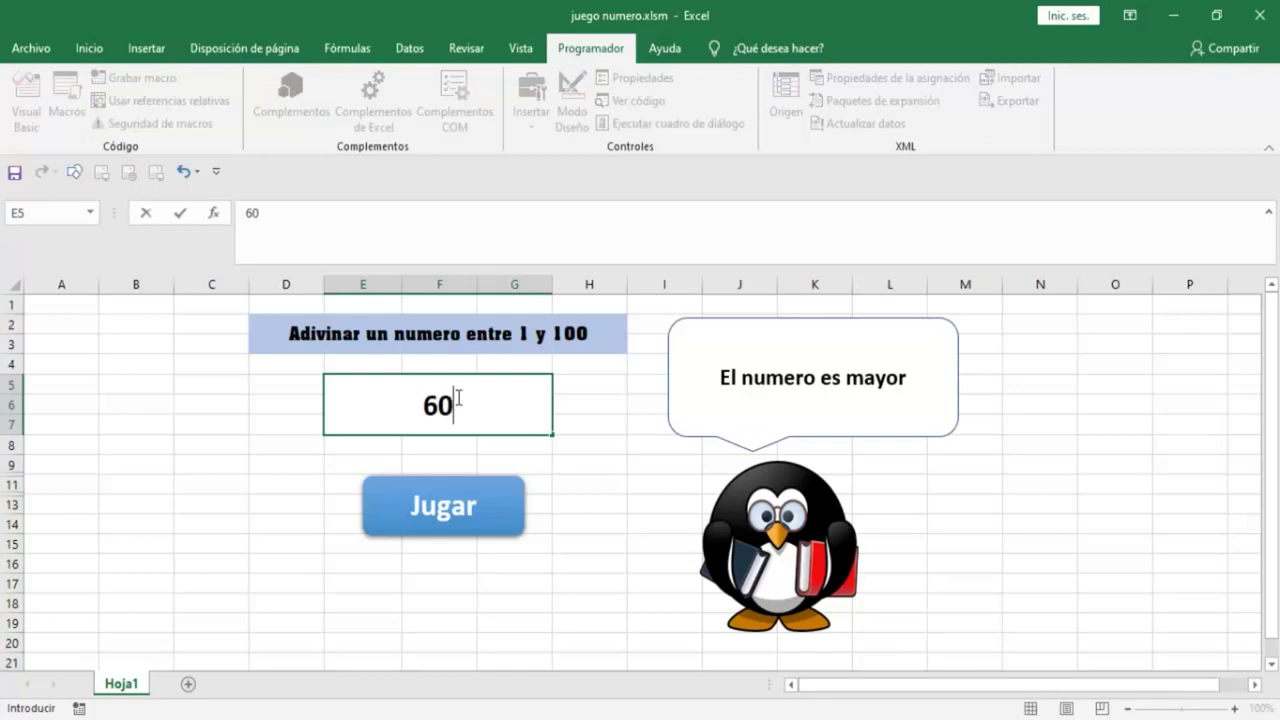
key("Return")
left_click(456, 399)
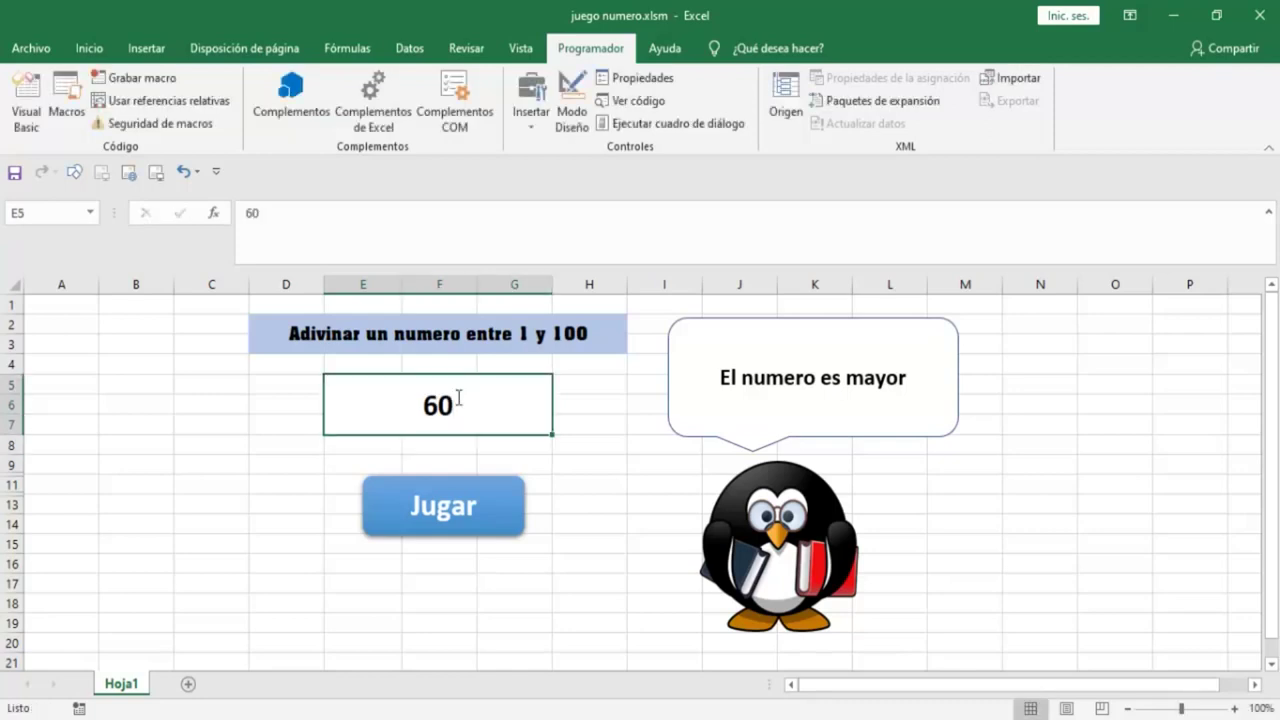
type("70")
key("Return")
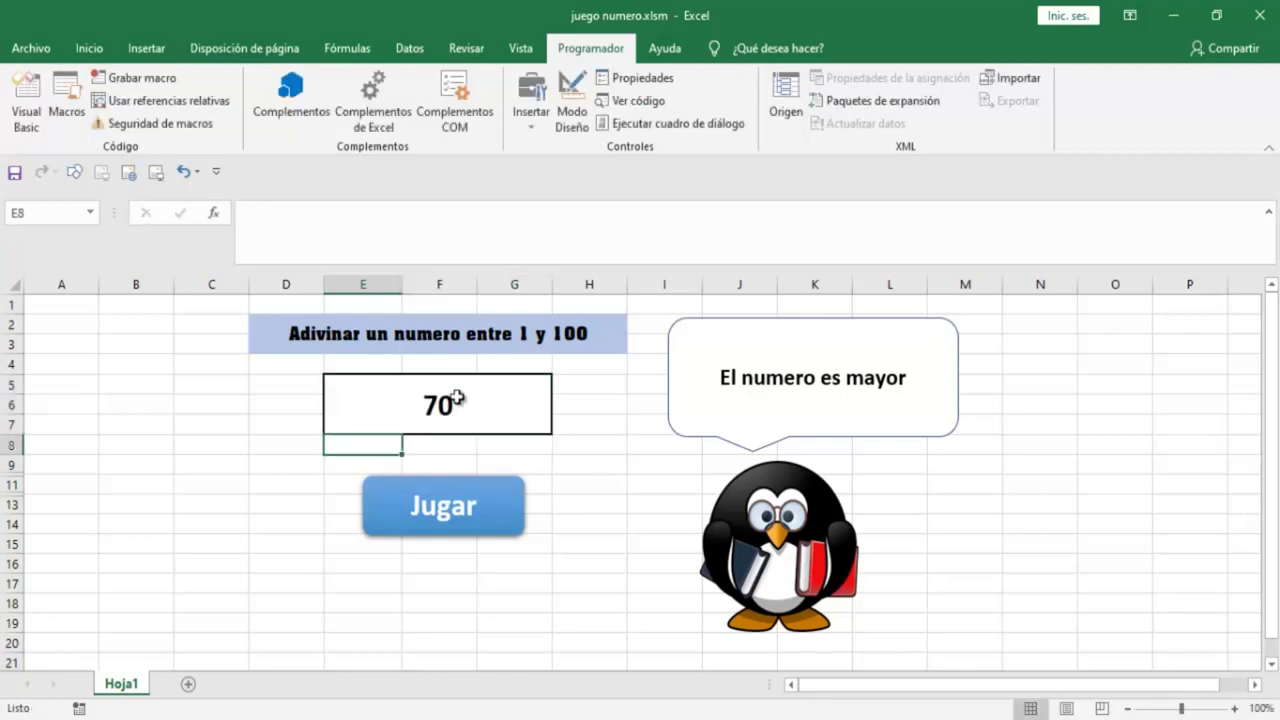
Narrow in with guesses 80, 90 and 95 in E5.
left_click(456, 399)
type("80")
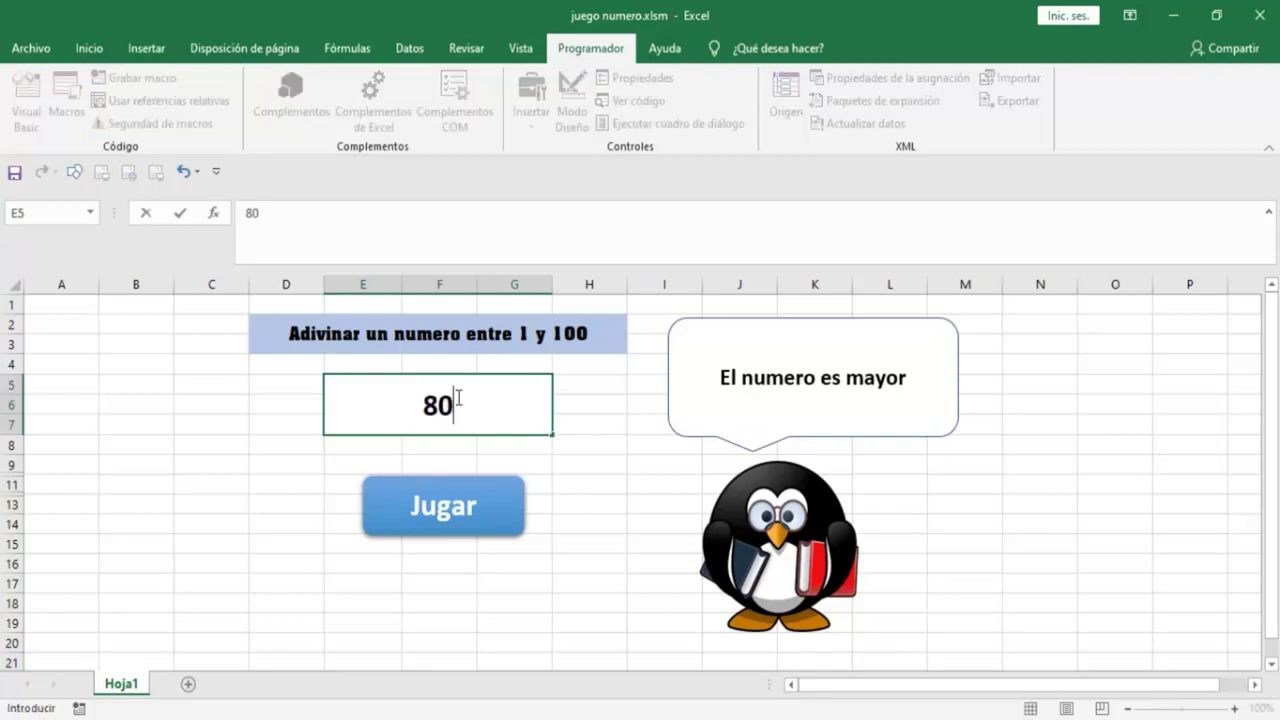
key("Return")
left_click(456, 399)
type("90")
key("Return")
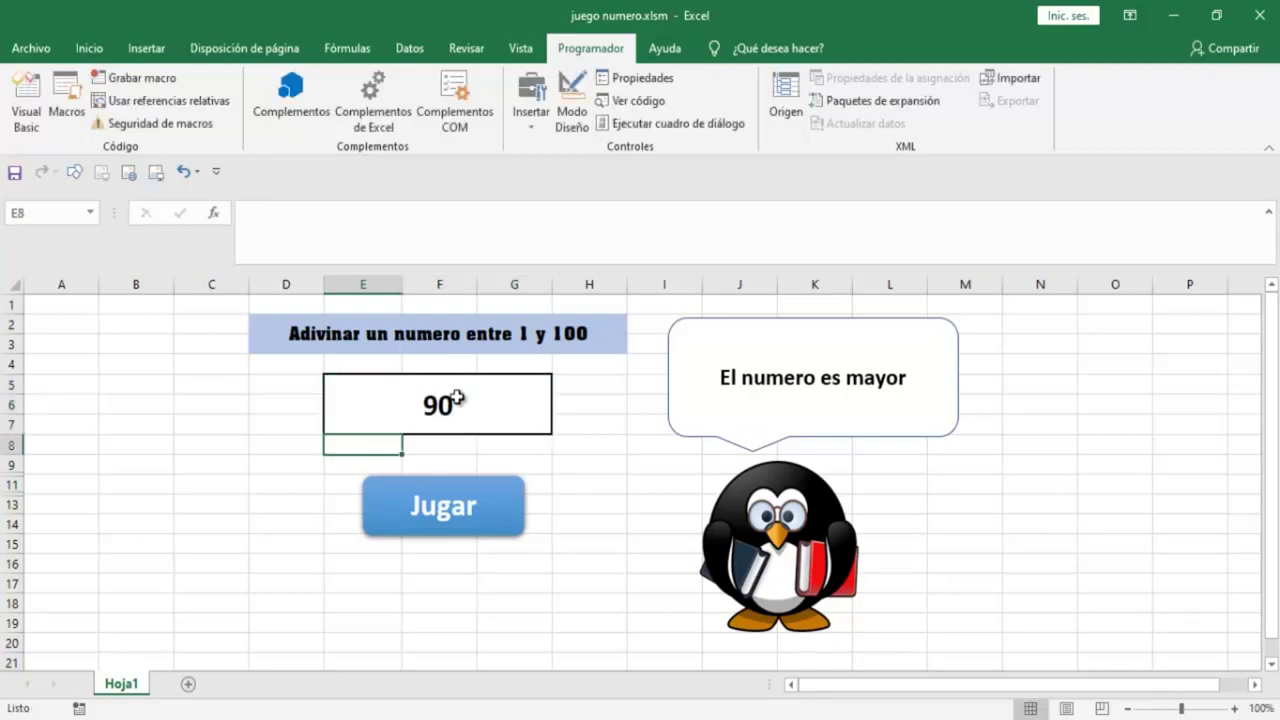
left_click(456, 399)
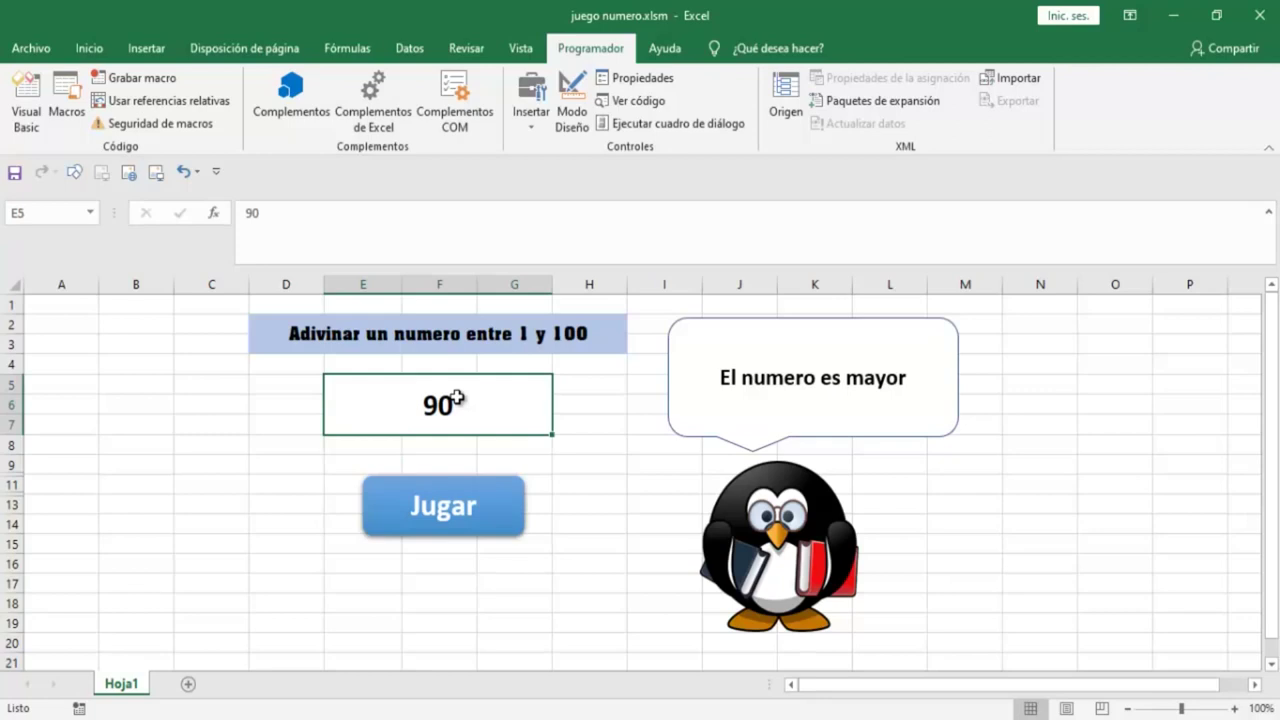
type("95")
key("Return")
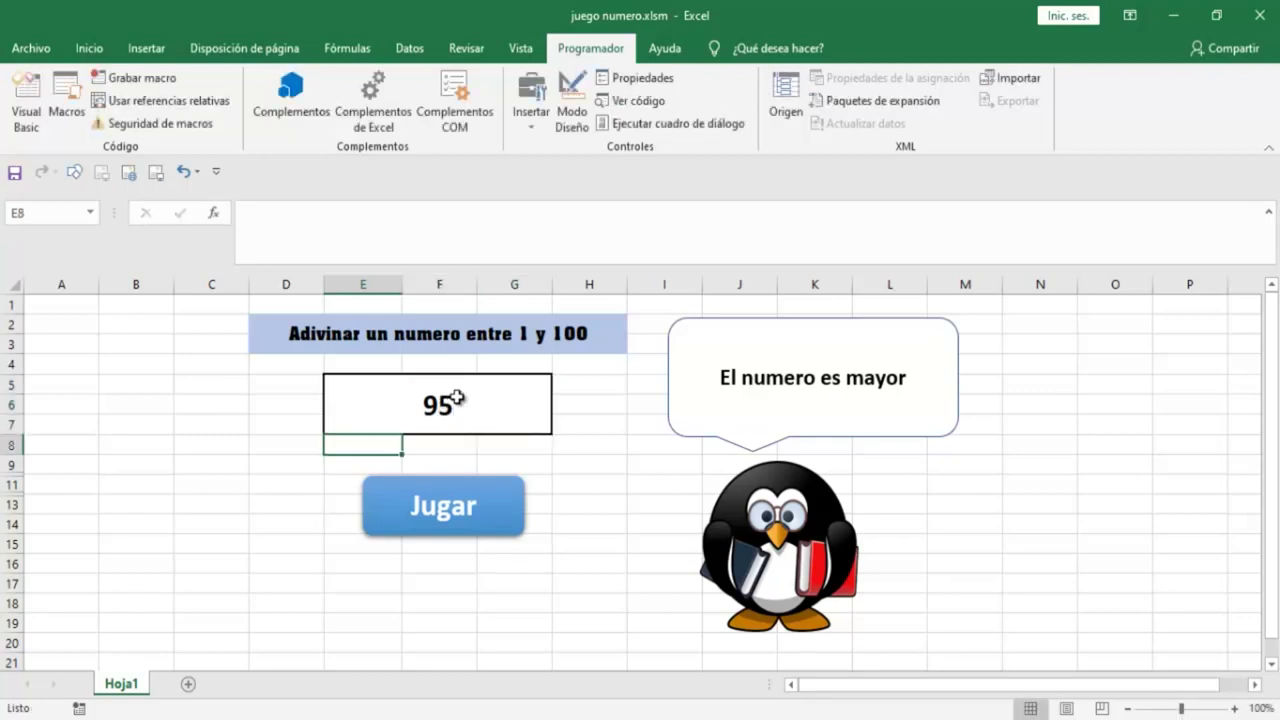
Guess 98, then edit it to 97 for the winning guess.
left_click(456, 399)
key("BackSpace")
type("98")
key("Return")
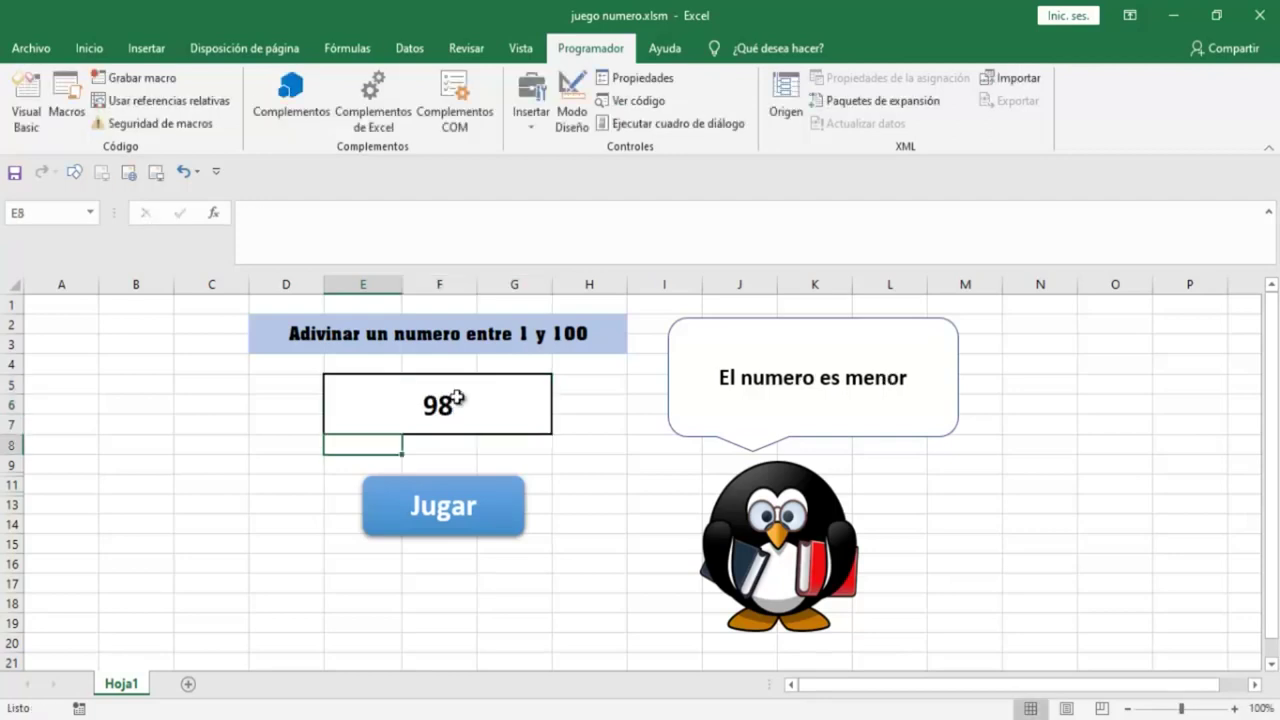
left_click(457, 398)
double_click(457, 398)
key("BackSpace")
type("7")
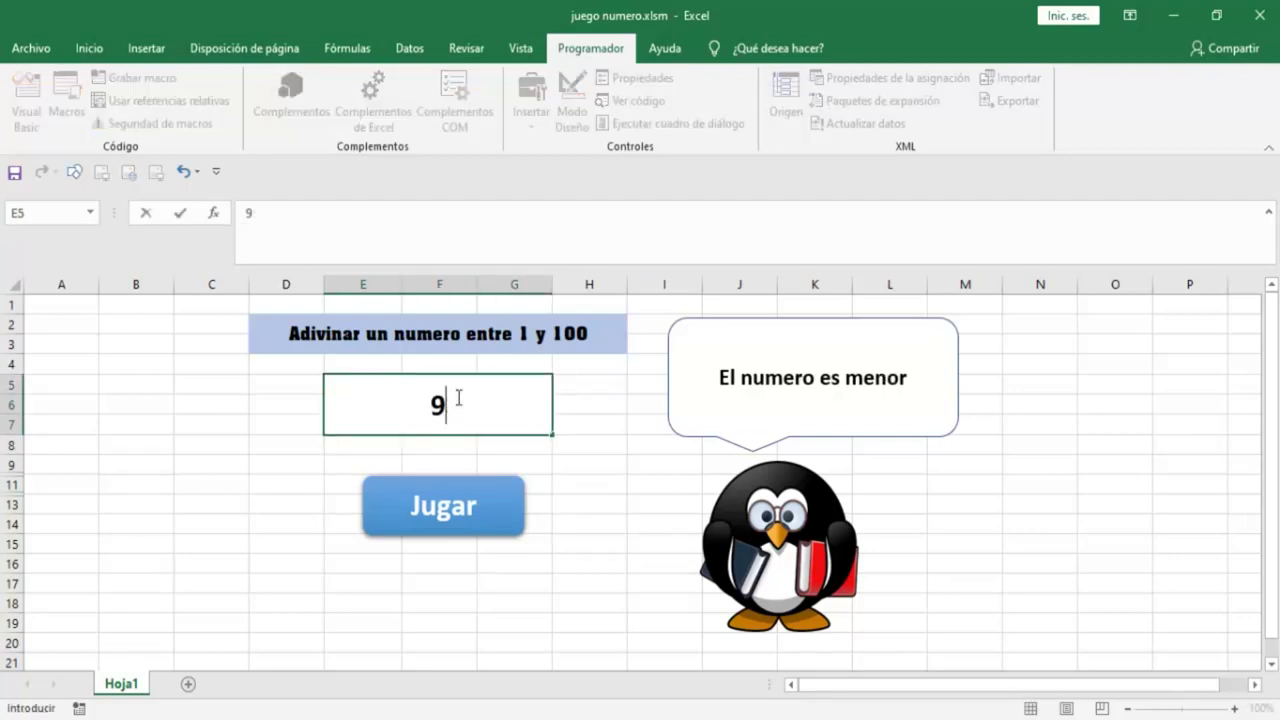
key("Return")
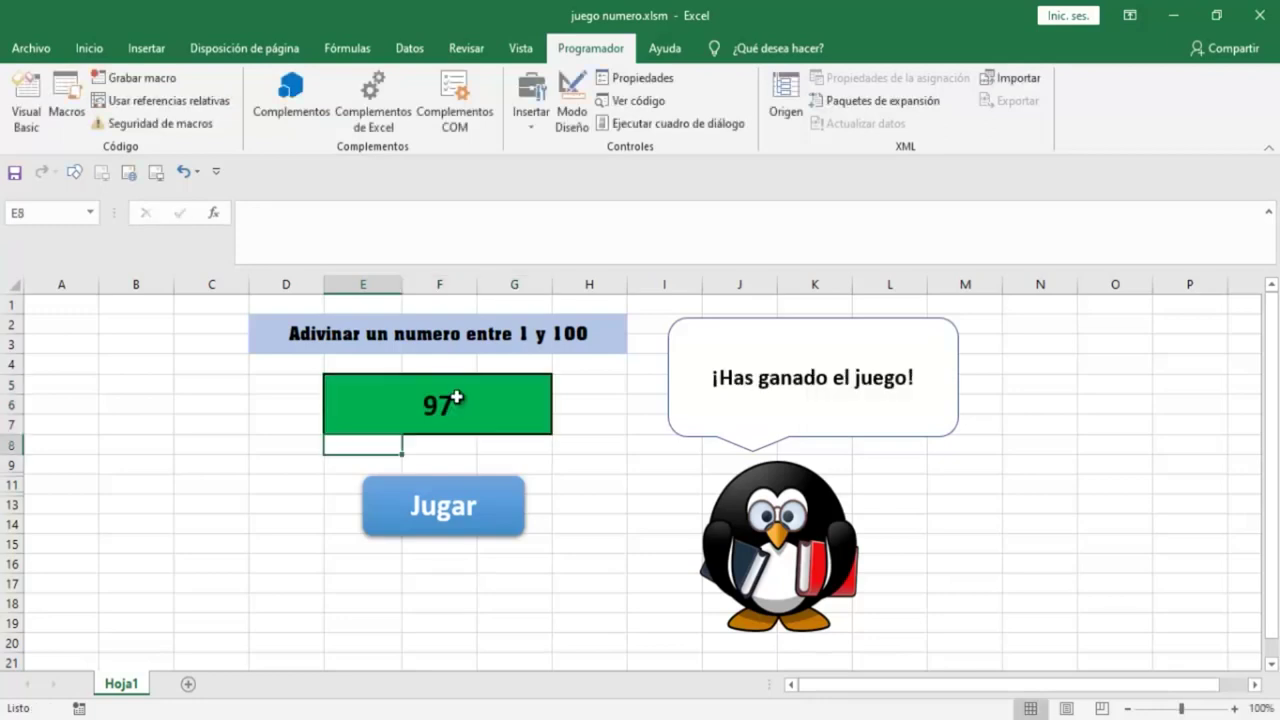